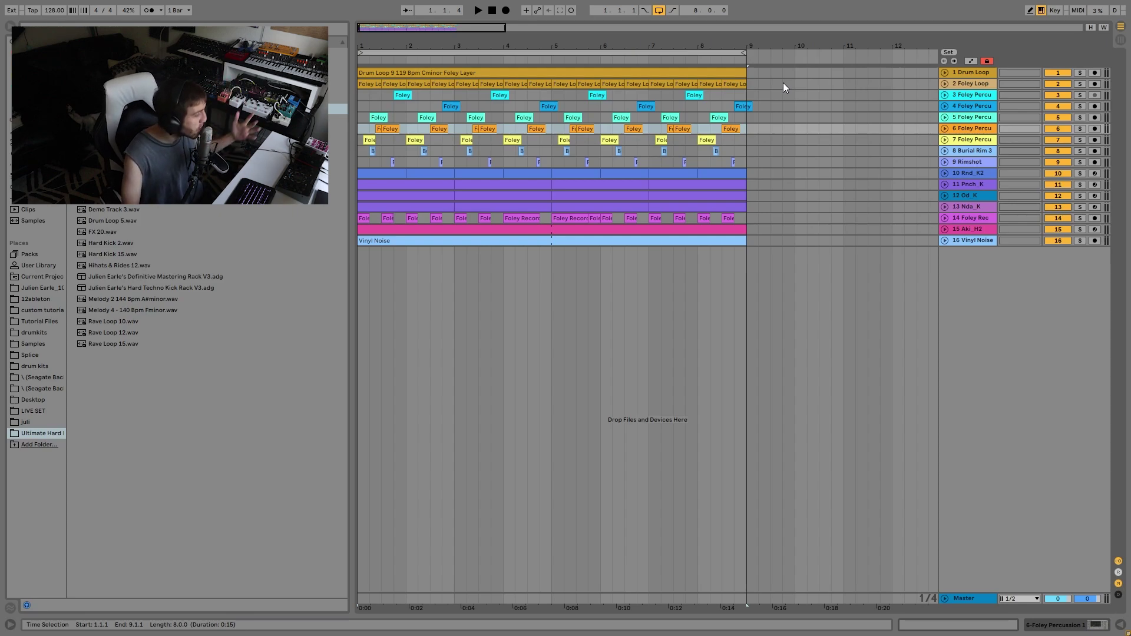
# Solo and unfold tracks 8 to 13, from Burial Rim 3 to Nda_K, and play them back
pyautogui.click(42, 275)
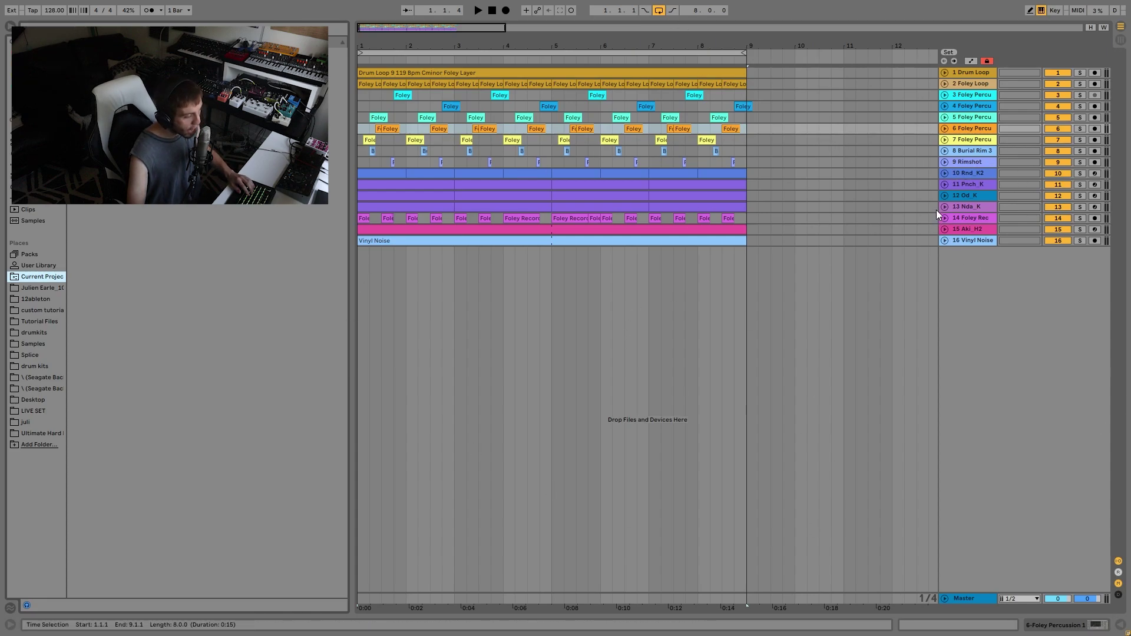
pyautogui.click(969, 151)
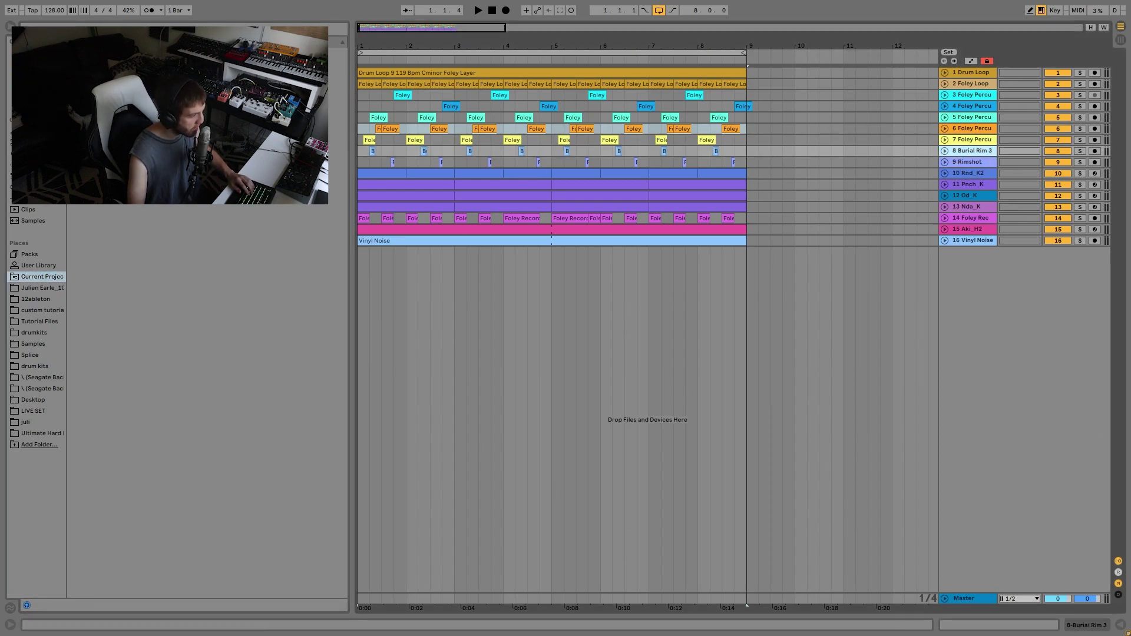
pyautogui.keyDown('shift'); pyautogui.click(972, 206); pyautogui.keyUp('shift')
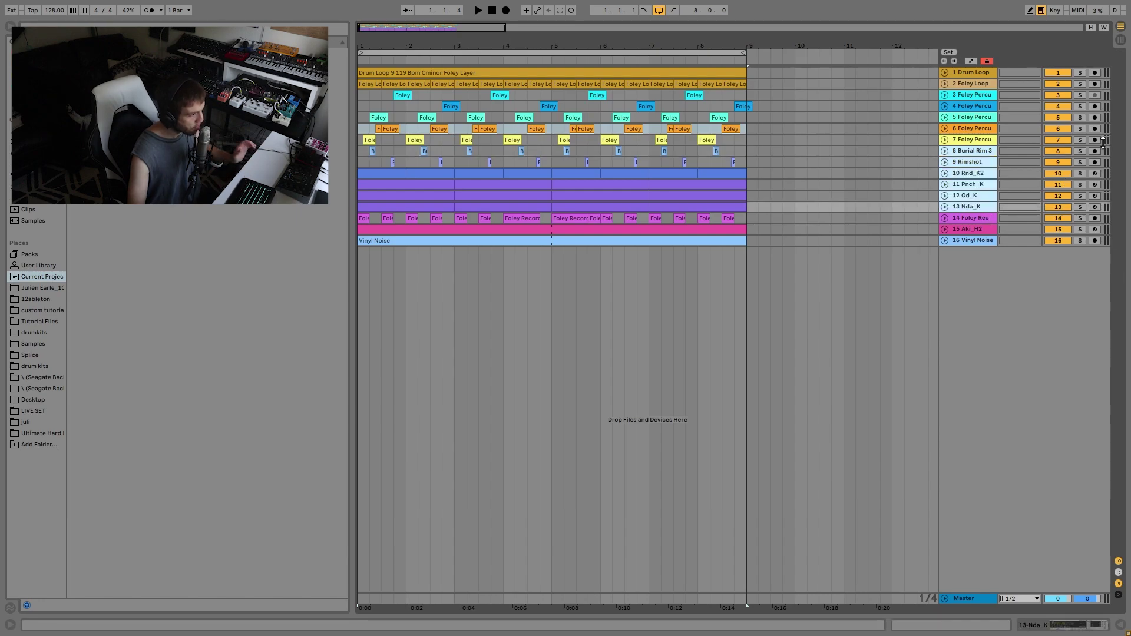
pyautogui.click(1080, 151)
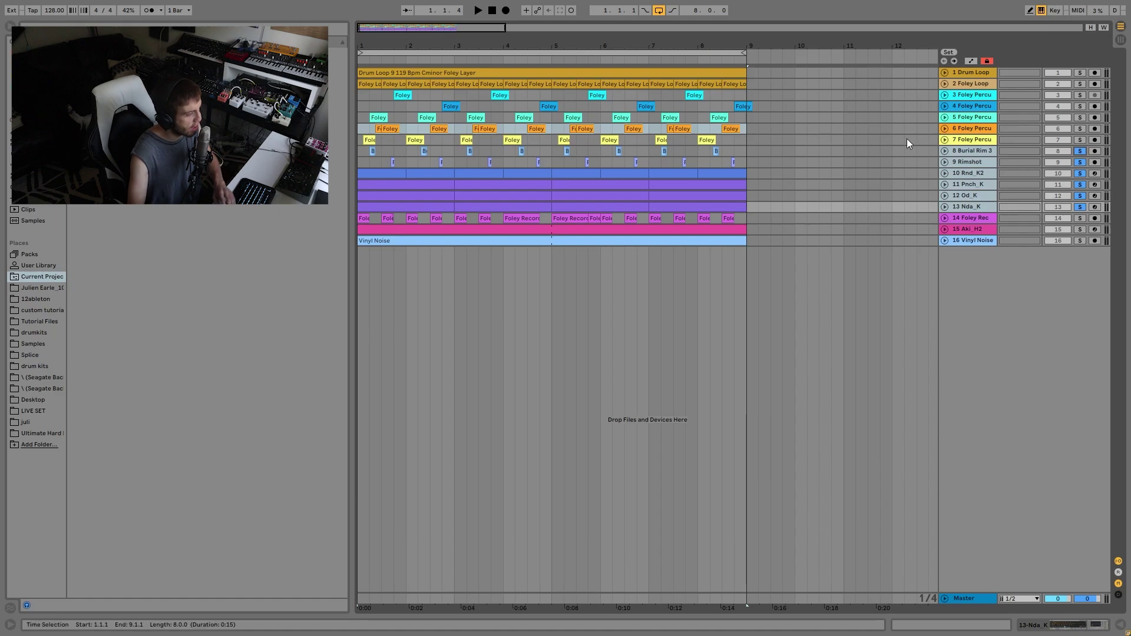
pyautogui.click(943, 149)
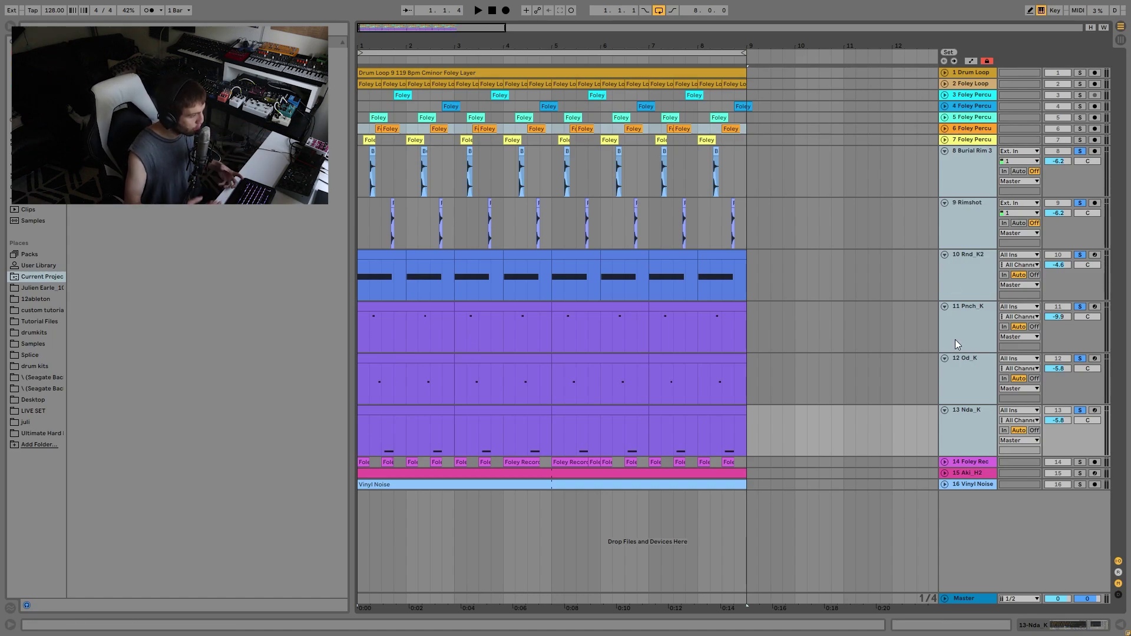
pyautogui.press('space')
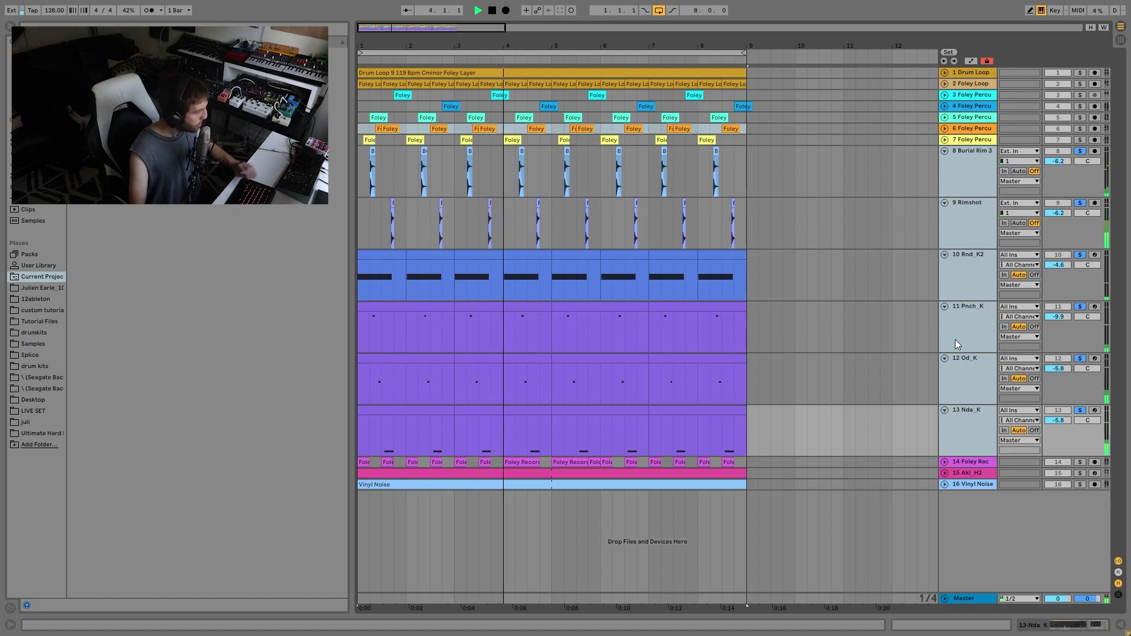
pyautogui.press('space')
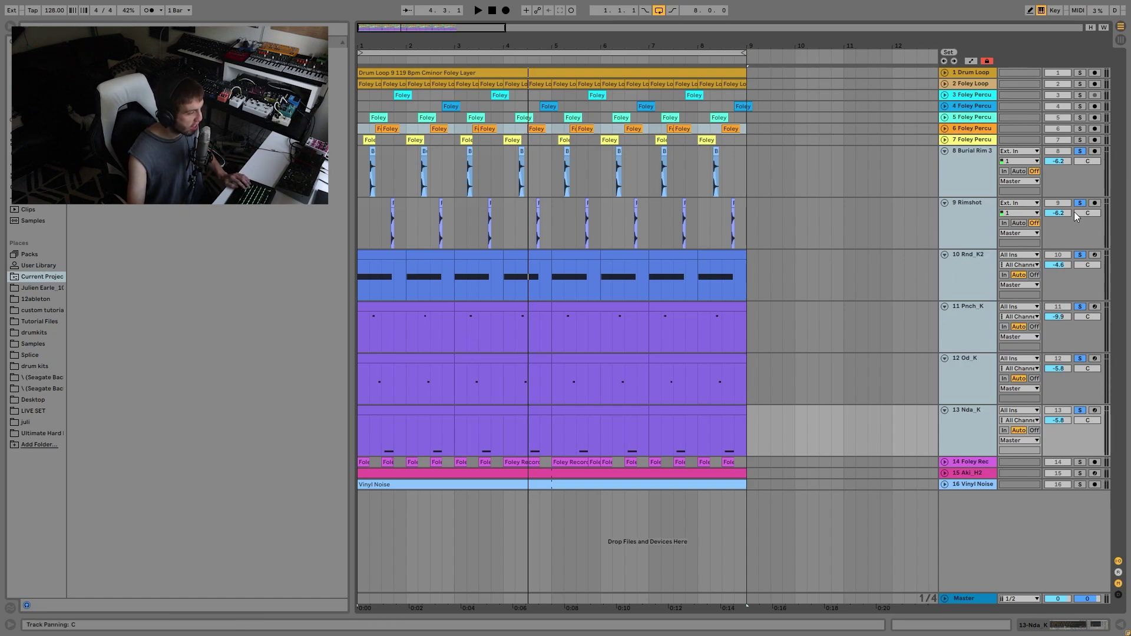
# Take the Burial Rim 3 and Rimshot tracks out of solo and play only the four kick tracks
pyautogui.click(974, 213)
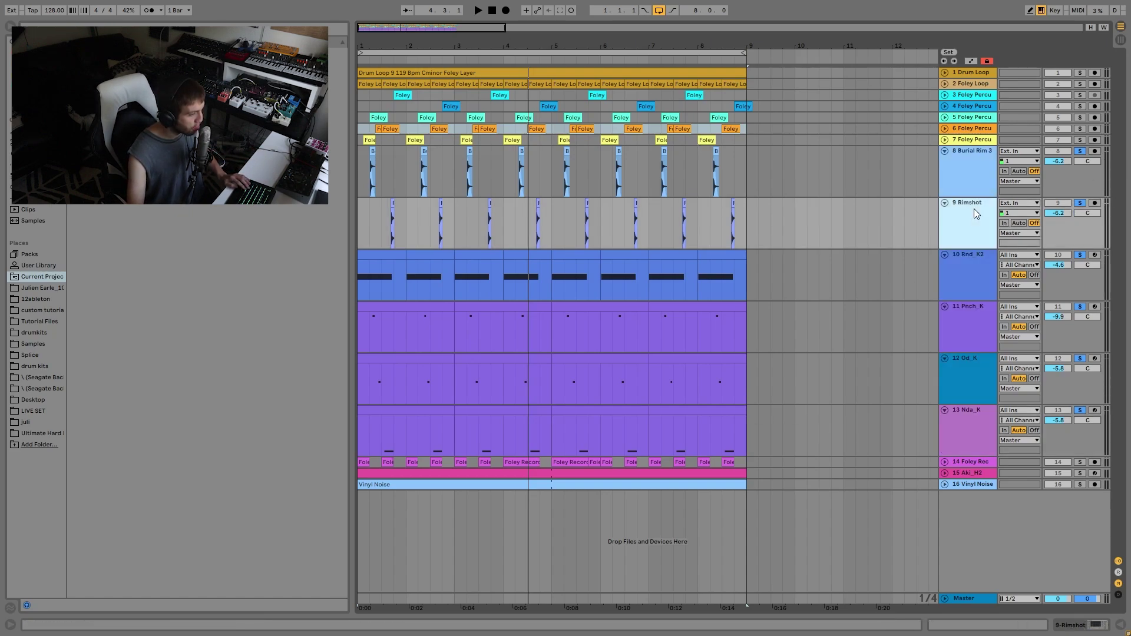
pyautogui.click(1080, 151)
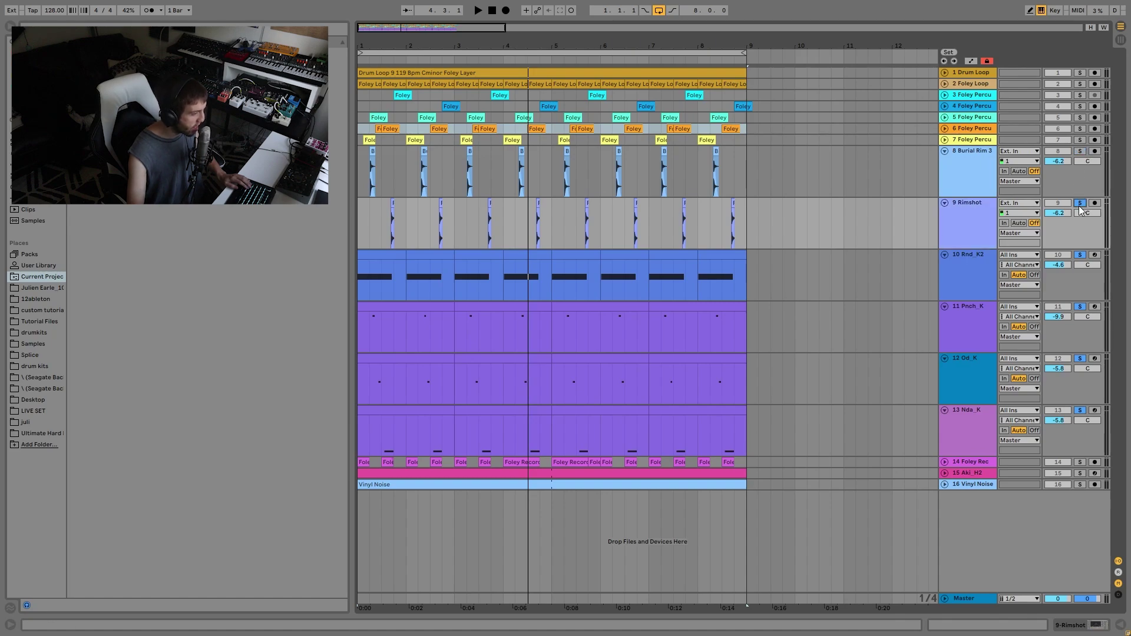
pyautogui.click(976, 258)
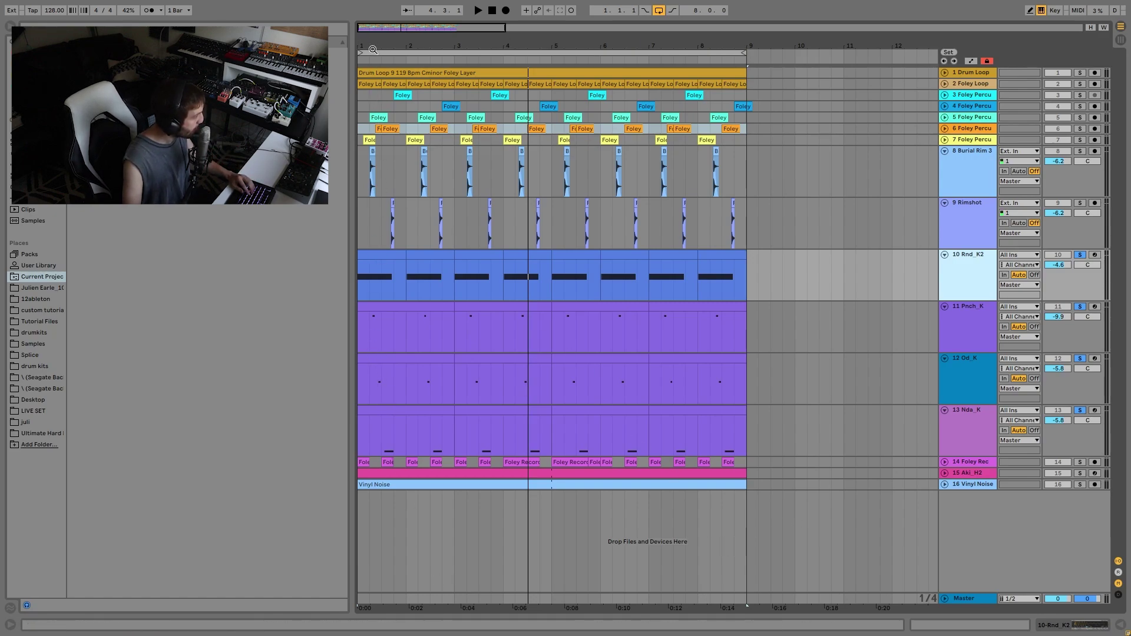
pyautogui.moveTo(373, 50); pyautogui.dragTo(392, 118)
pyautogui.press('space')
pyautogui.press('space')
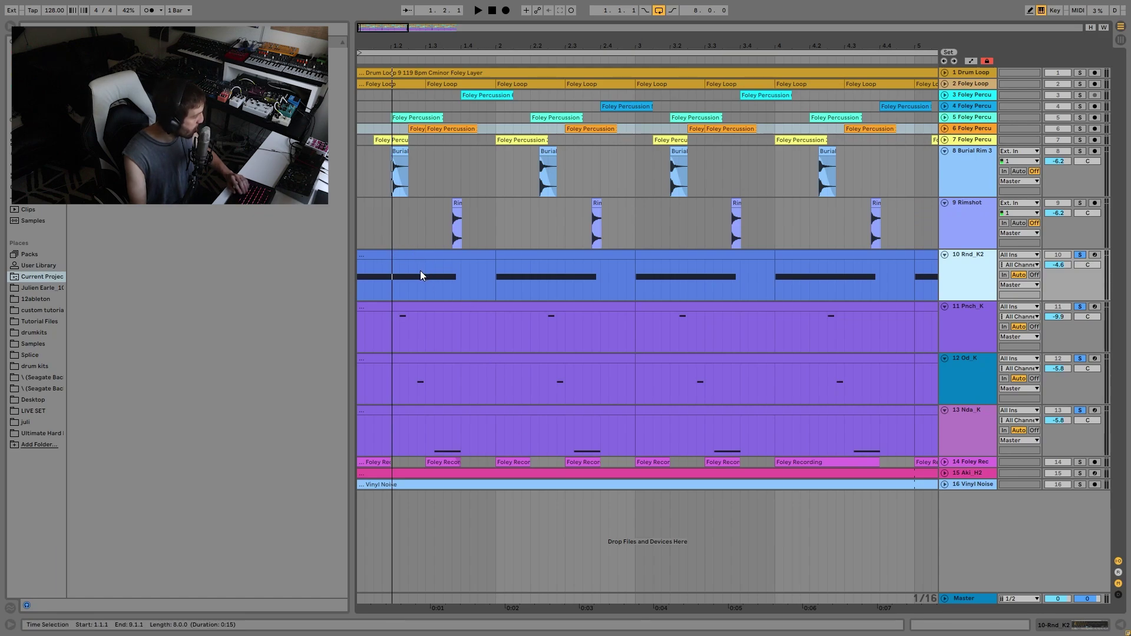
# Clear the remaining track solos and play the full arrangement from the first bar of the Rnd_K2 clip
pyautogui.click(366, 252)
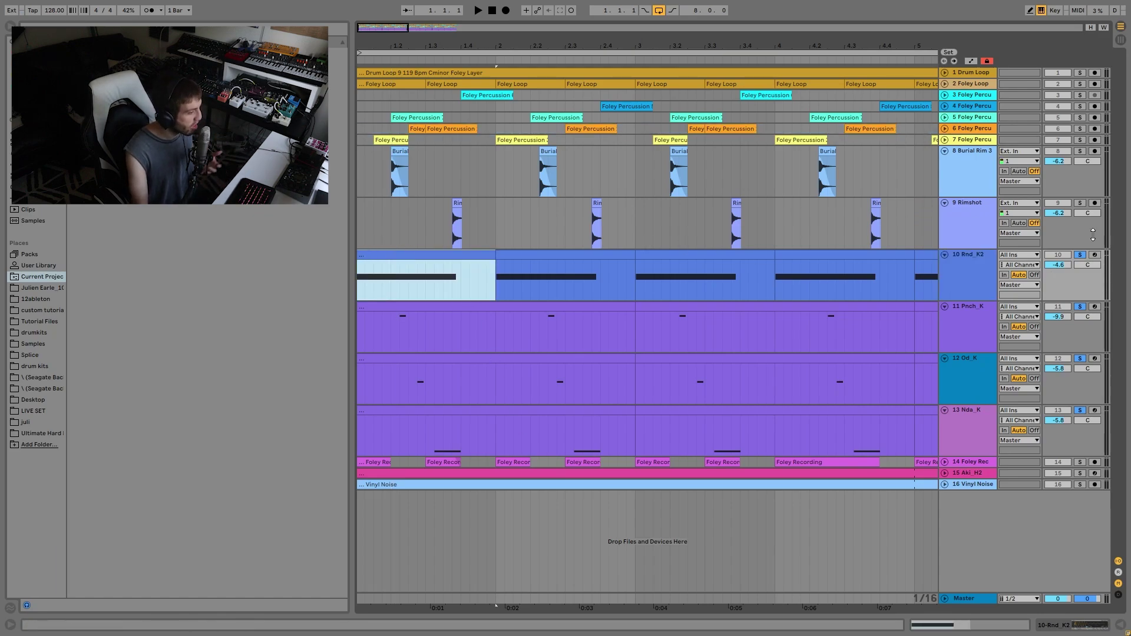
pyautogui.click(1078, 257)
pyautogui.press('space')
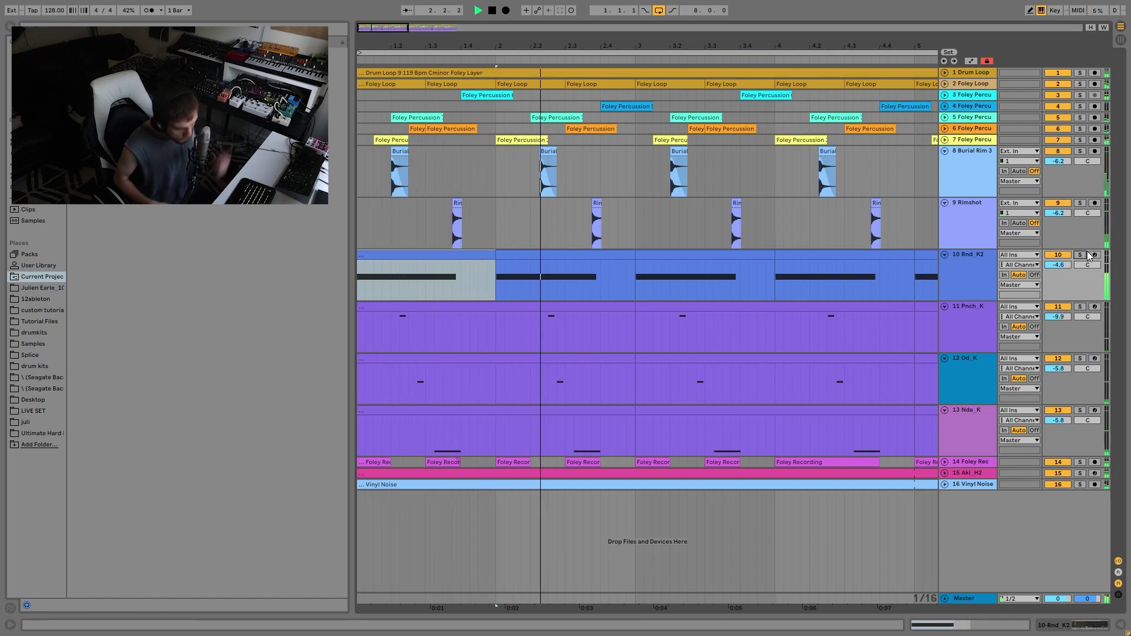
pyautogui.press('space')
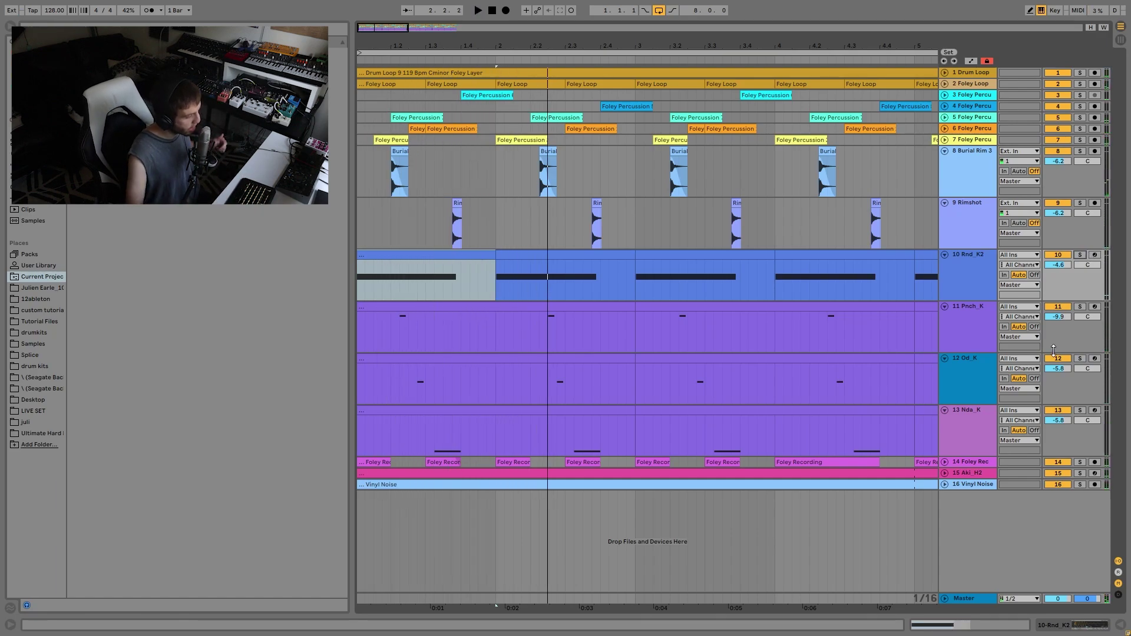
# Solo the Pnch_K, Od_K and Nda_K tracks and play them from the first bar with the metronome on
pyautogui.click(1079, 306)
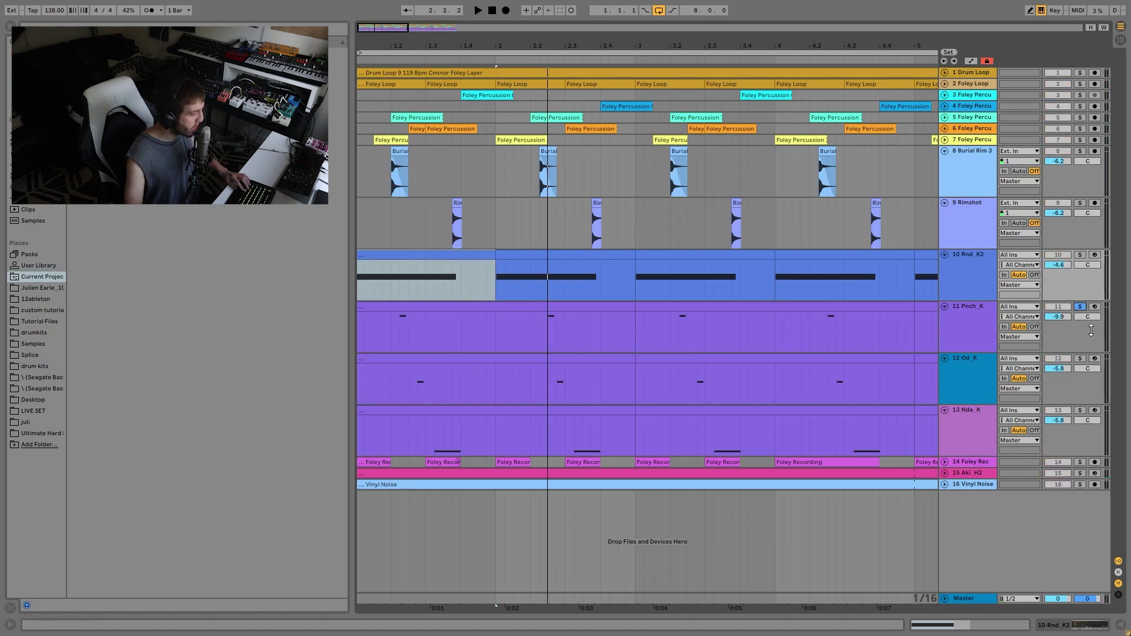
pyautogui.click(1080, 358)
pyautogui.click(1079, 412)
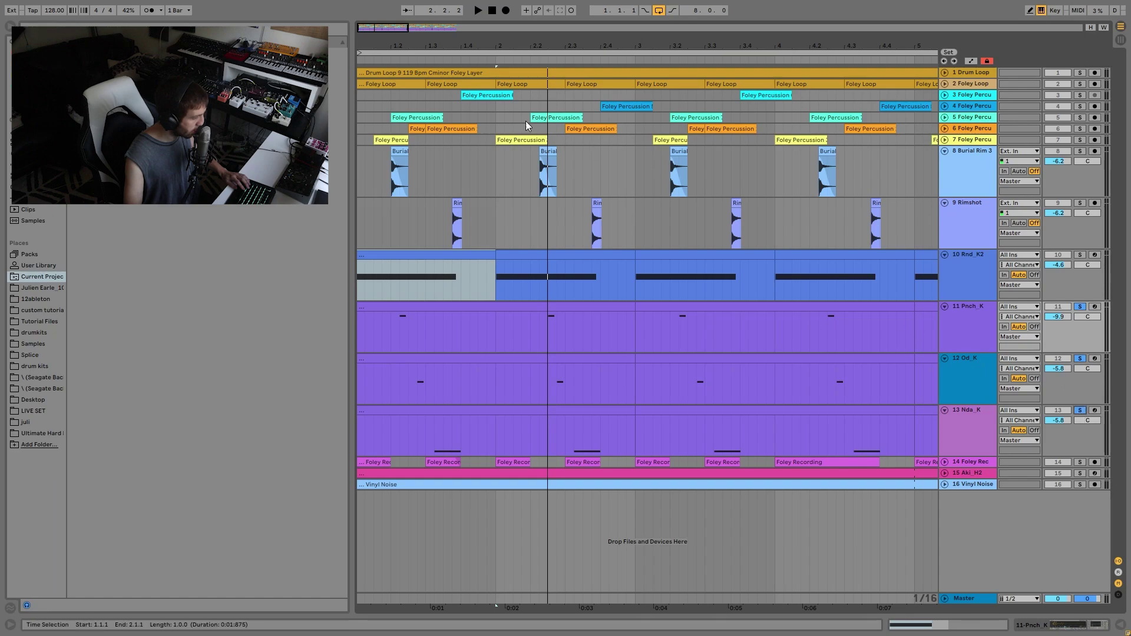
pyautogui.click(149, 10)
pyautogui.press('space')
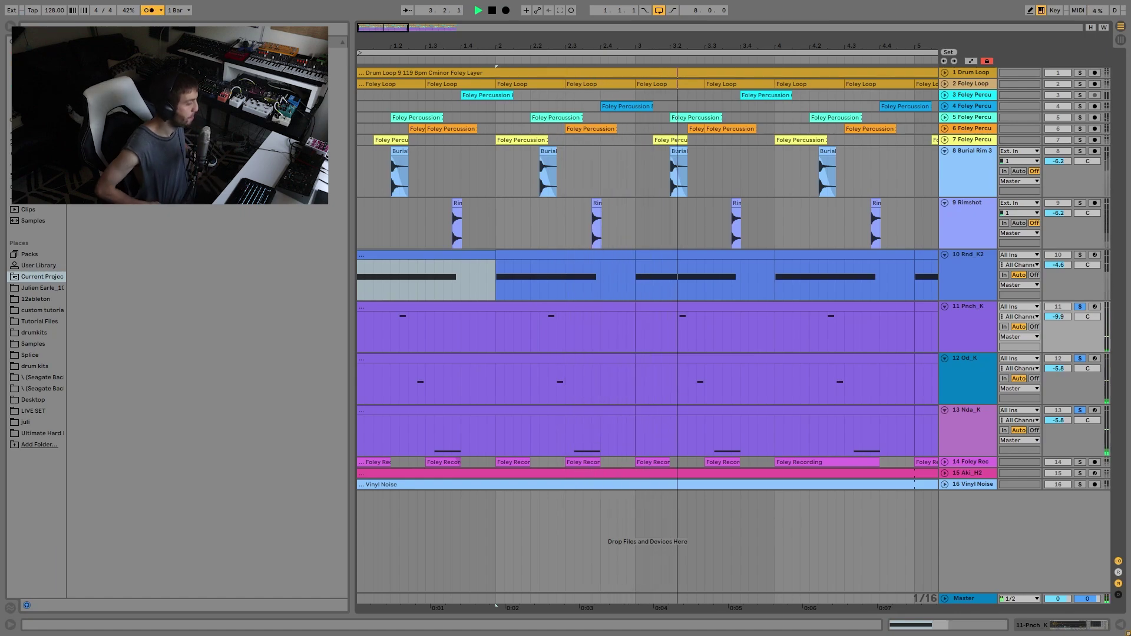
pyautogui.press('space')
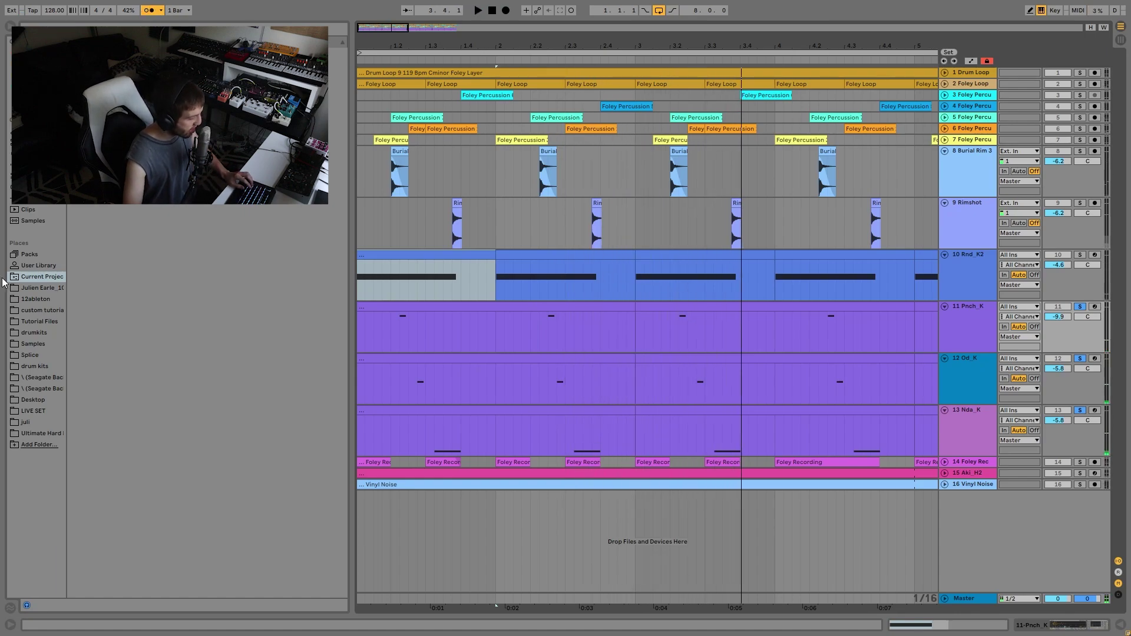
# Add the Rnd_K2 track to the solo, play the kick pattern against the metronome and turn the metronome off
pyautogui.click(1083, 254)
pyautogui.press('space')
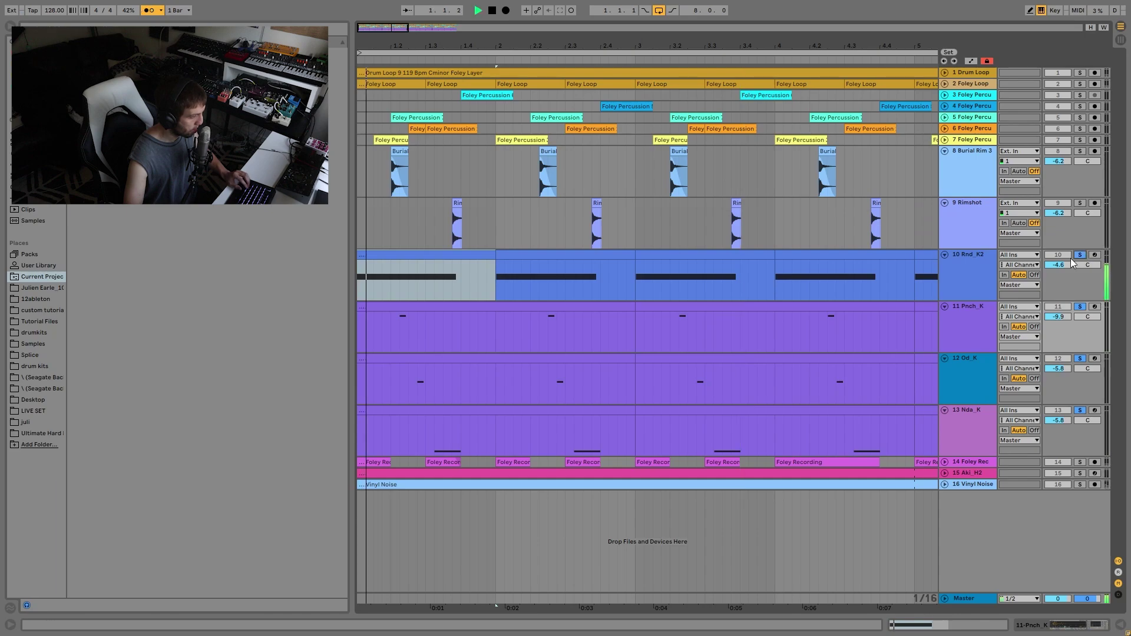
pyautogui.press('space')
pyautogui.click(154, 10)
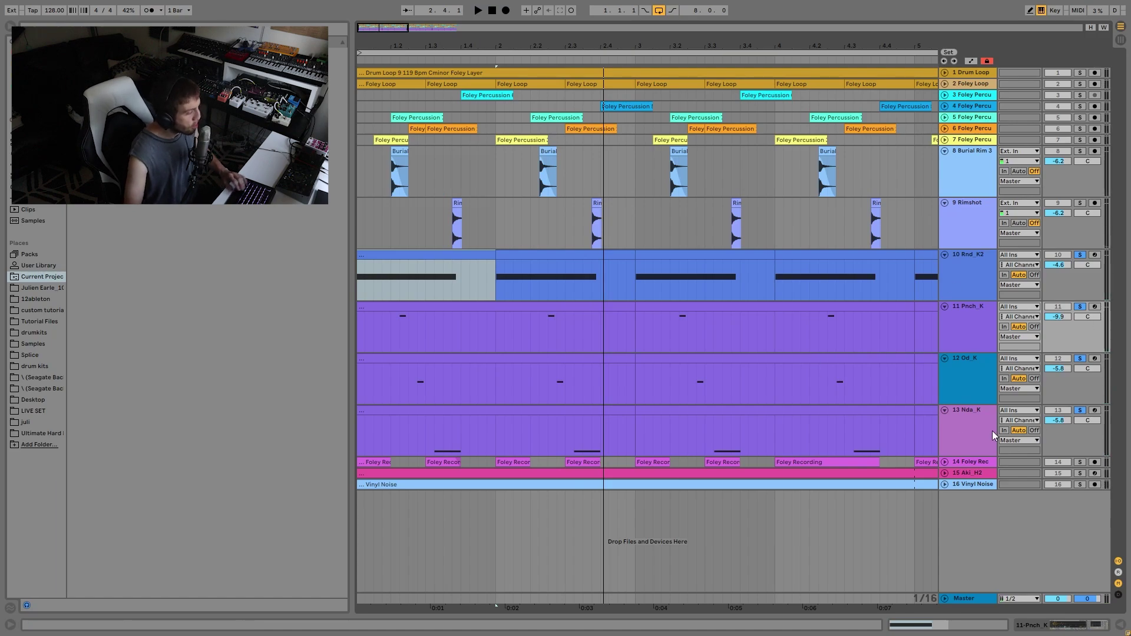
# Add the Burial Rim 3 and Rimshot tracks to the solo and play them together with the kicks
pyautogui.click(1079, 150)
pyautogui.click(1080, 203)
pyautogui.press('space')
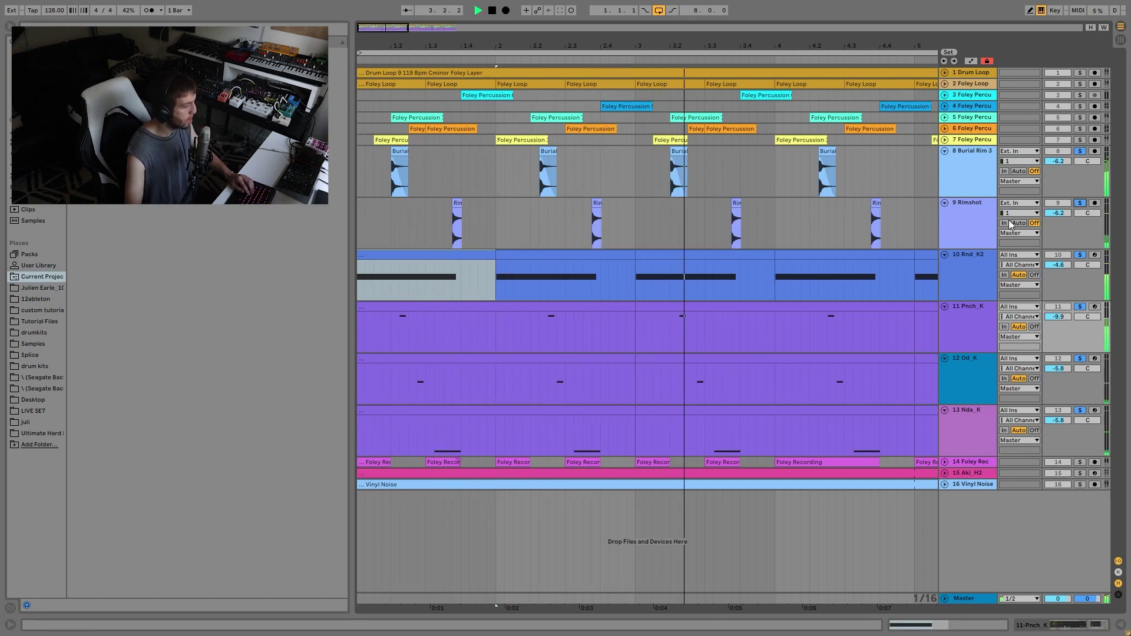
pyautogui.press('space')
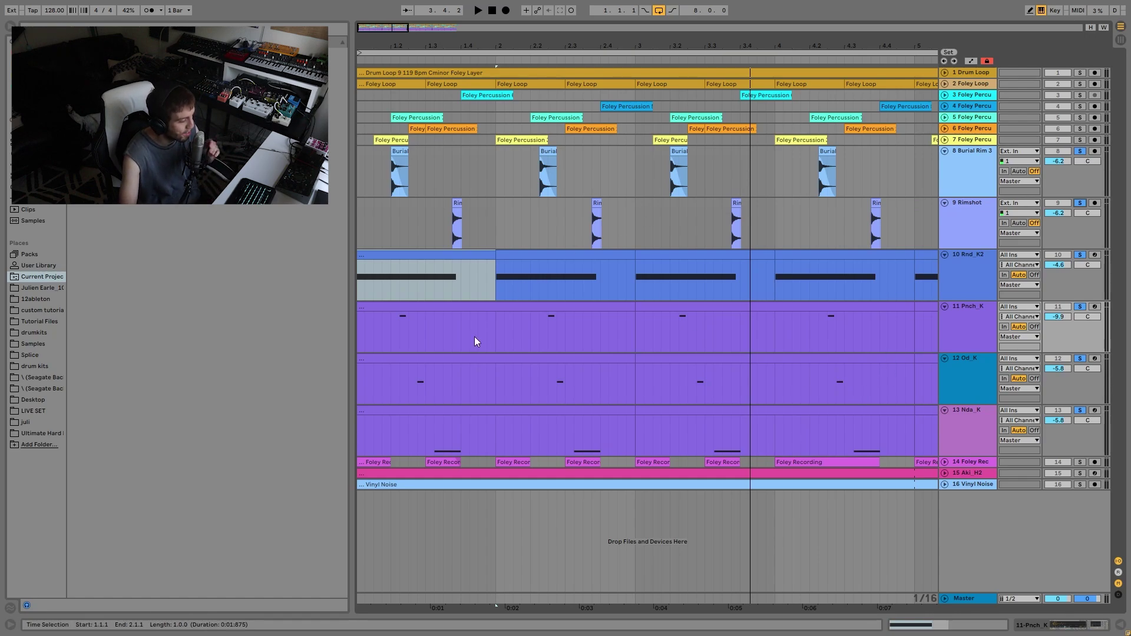
pyautogui.press('space')
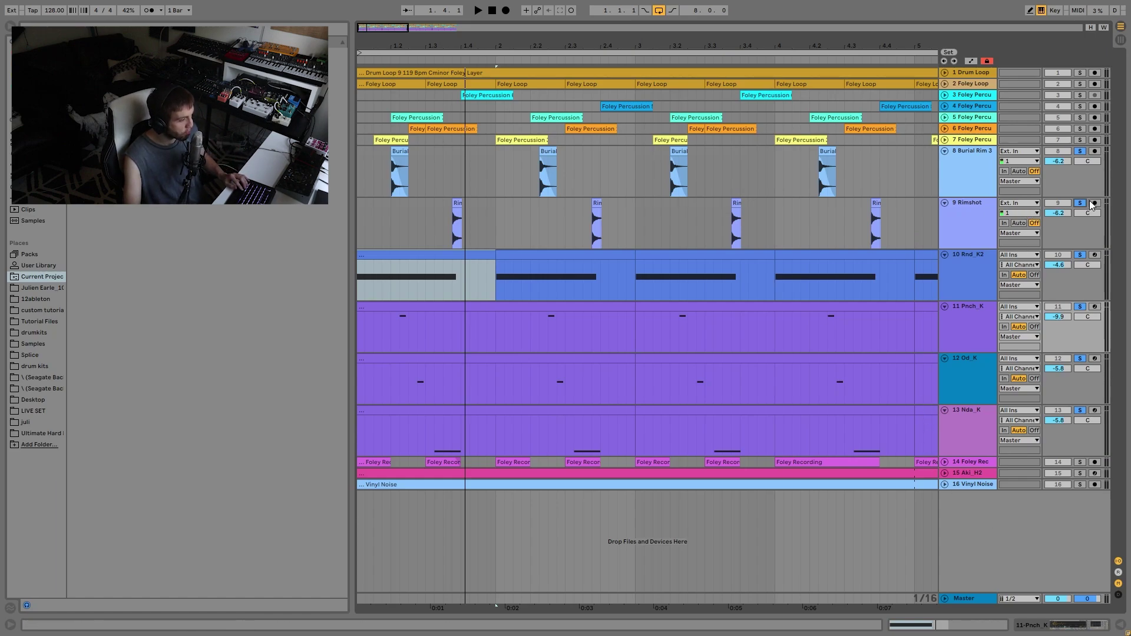
# Limit the solo to the Burial Rim 3 and Rimshot tracks and play just the rim pattern
pyautogui.click(1080, 151)
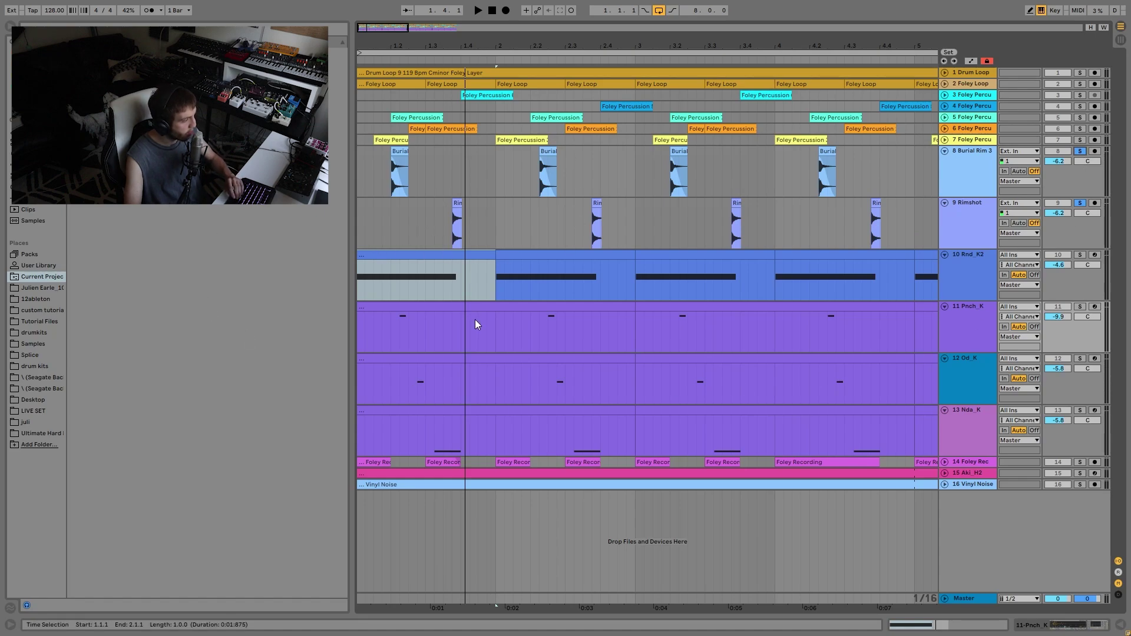
pyautogui.press('space')
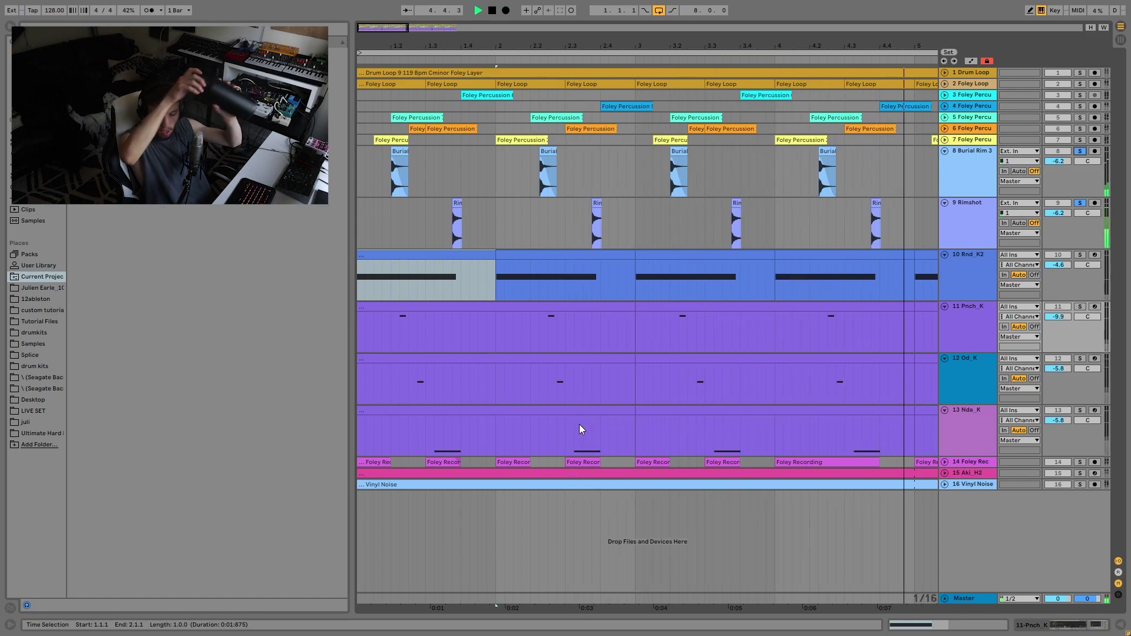
pyautogui.press('space')
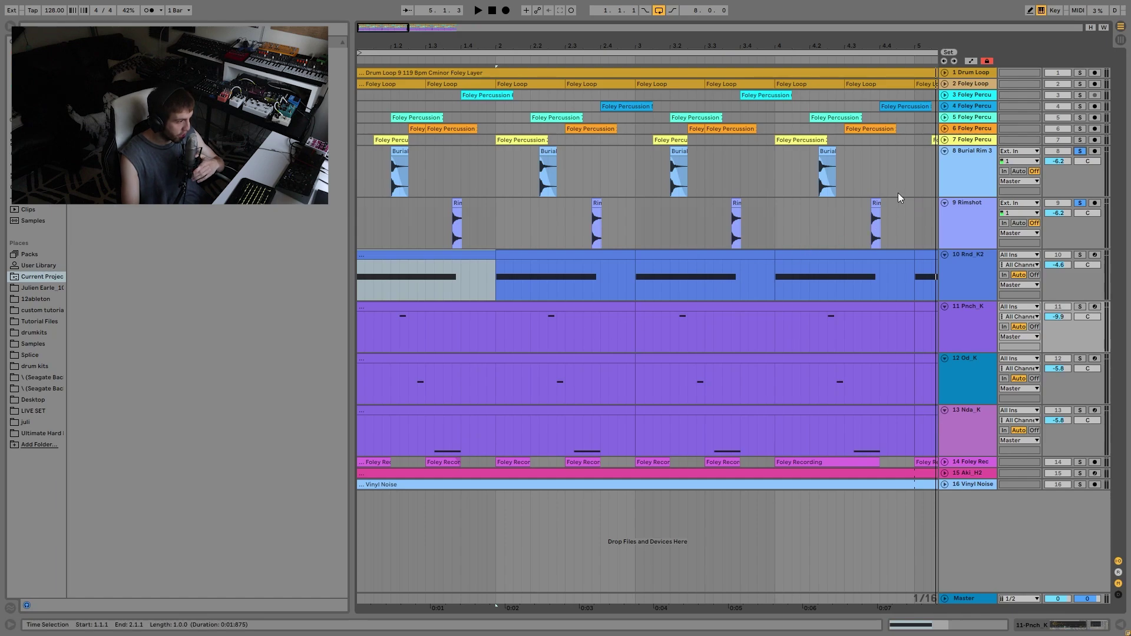
# Clear the rim solos and play all tracks together
pyautogui.click(1078, 152)
pyautogui.press('space')
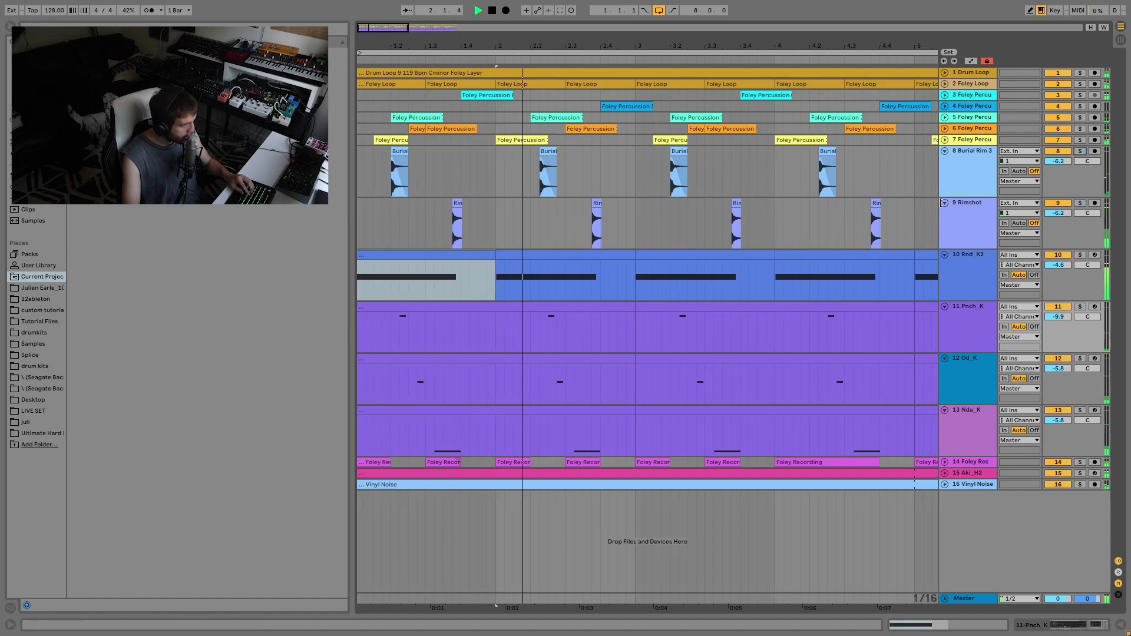
# Solo the Rimshot and Burial Rim 3 tracks again and play them from position 1.2.1 several times
pyautogui.click(1079, 203)
pyautogui.click(1079, 150)
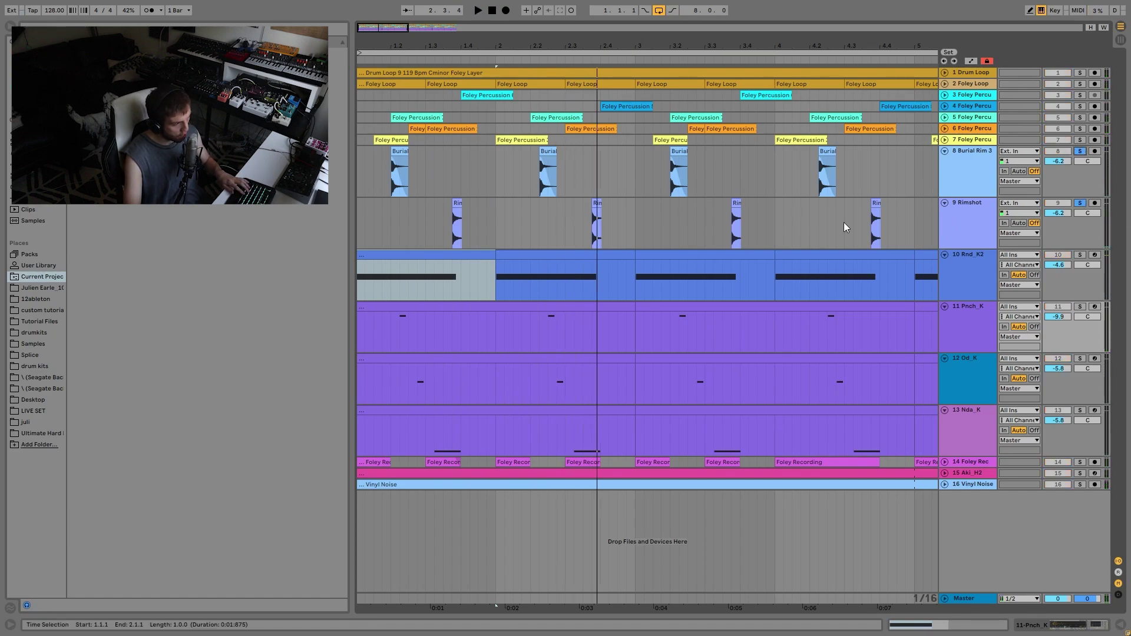
pyautogui.click(390, 176)
pyautogui.press('space')
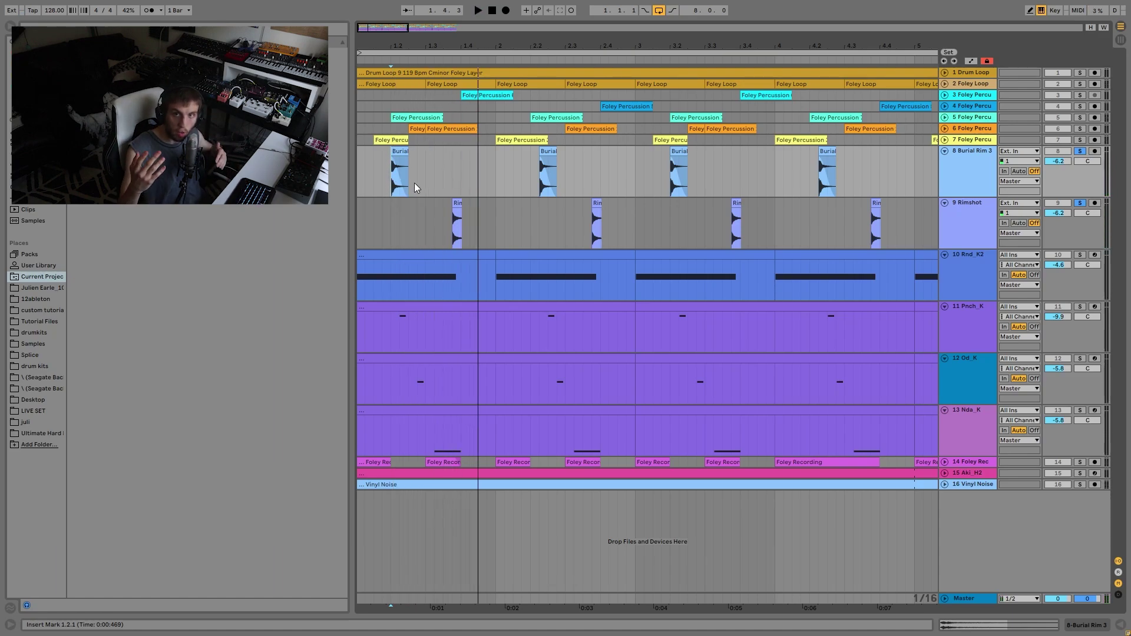
pyautogui.press('space')
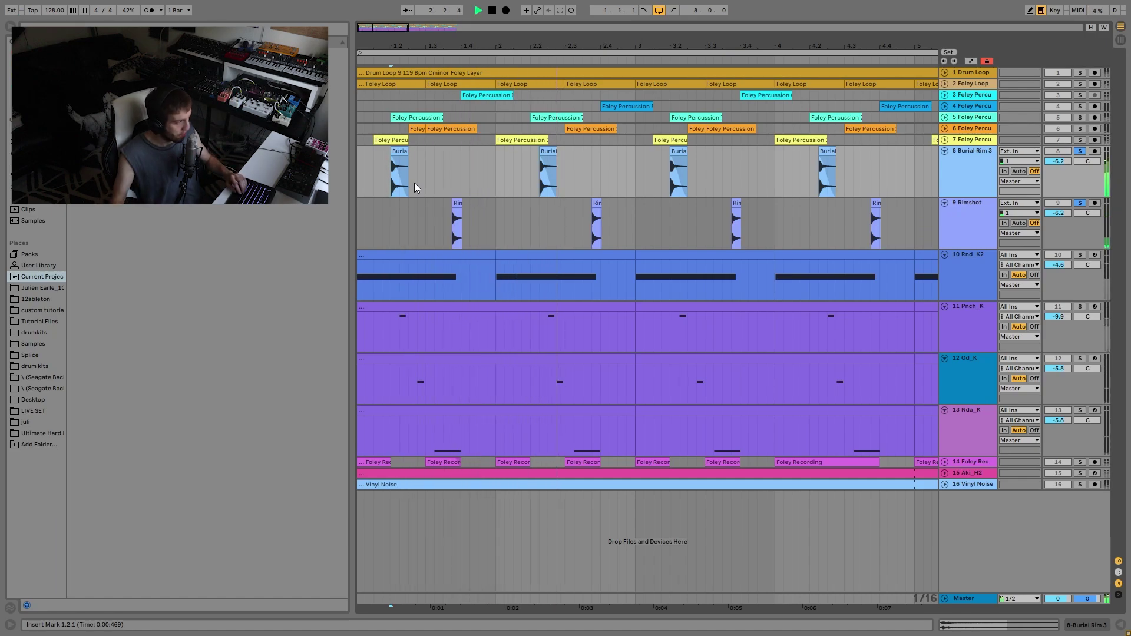
pyautogui.press('space')
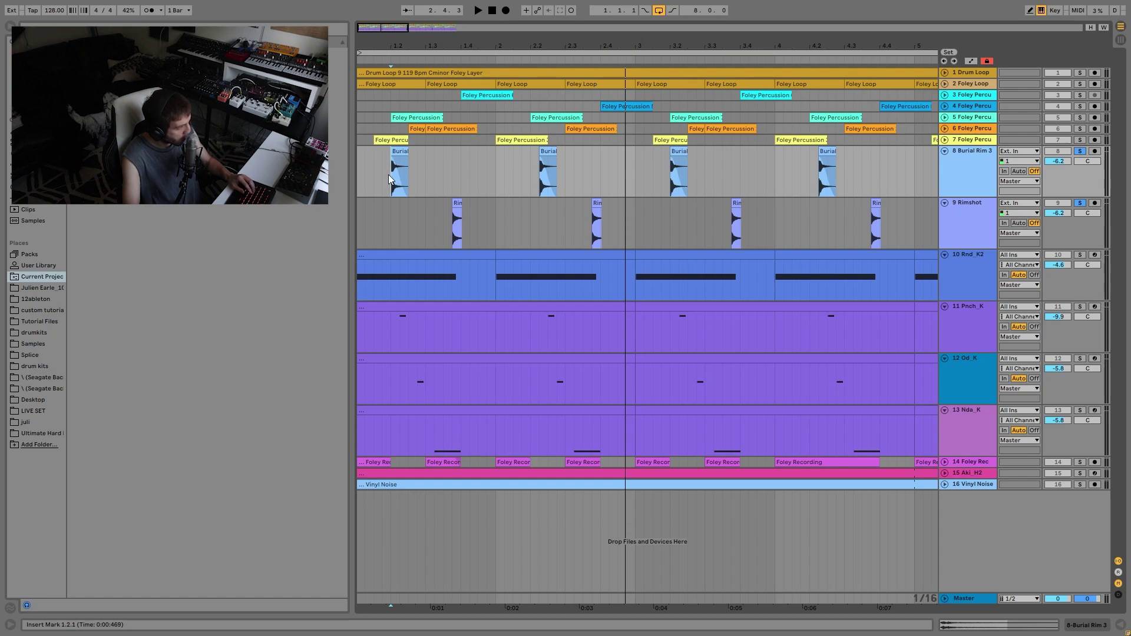
pyautogui.press('space')
pyautogui.press('space')
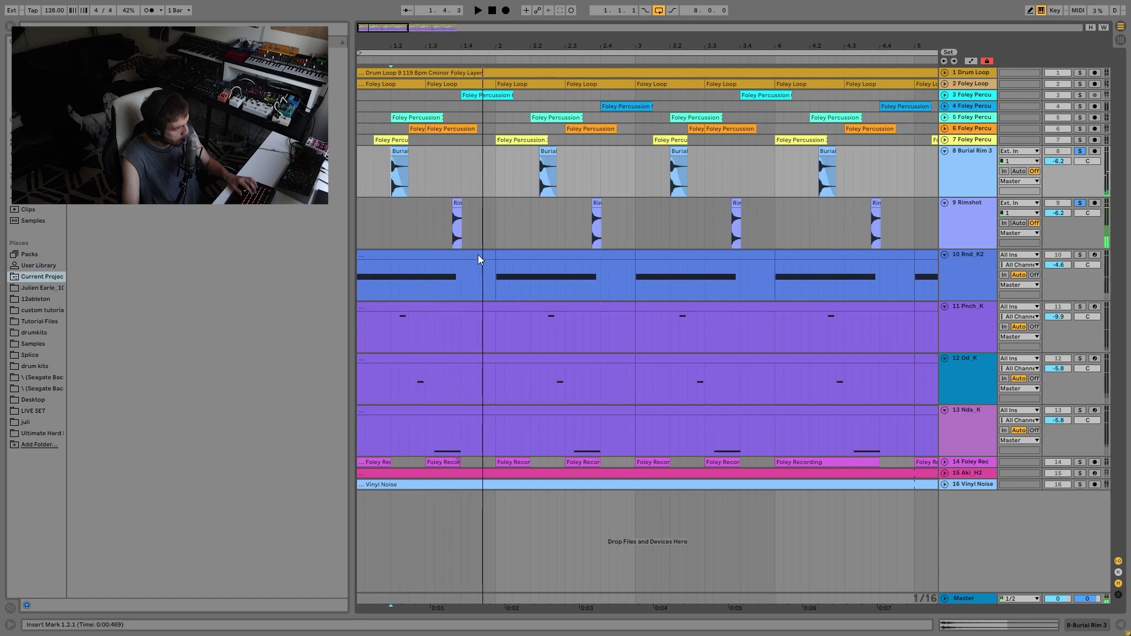
# Clear the rim solos and play the whole arrangement from position 1.1.1
pyautogui.click(1080, 150)
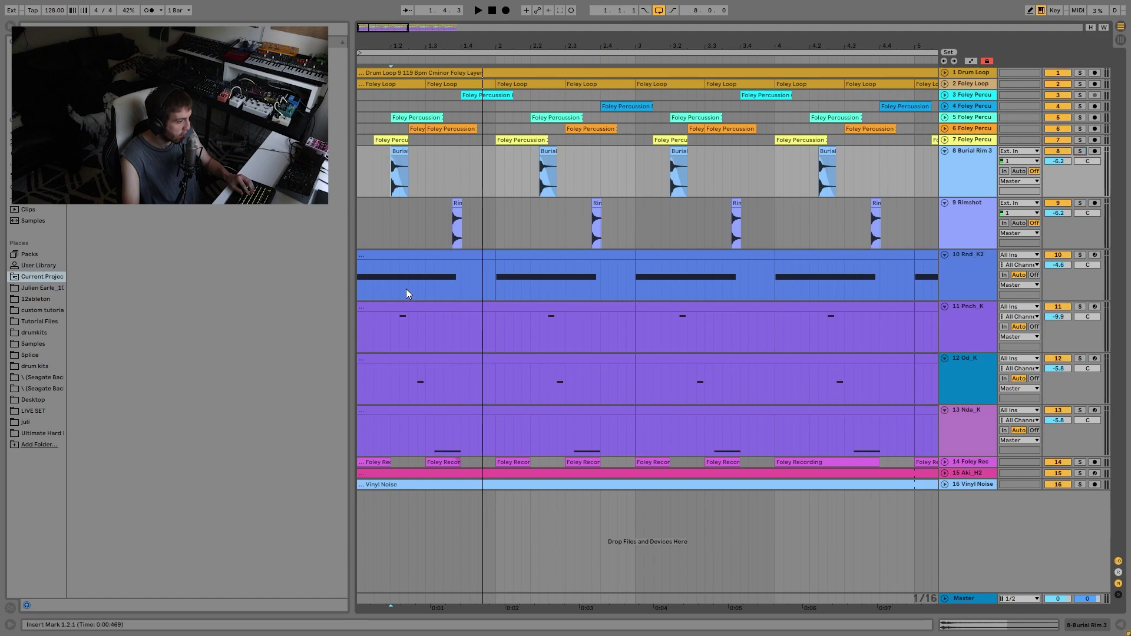
pyautogui.click(362, 175)
pyautogui.press('space')
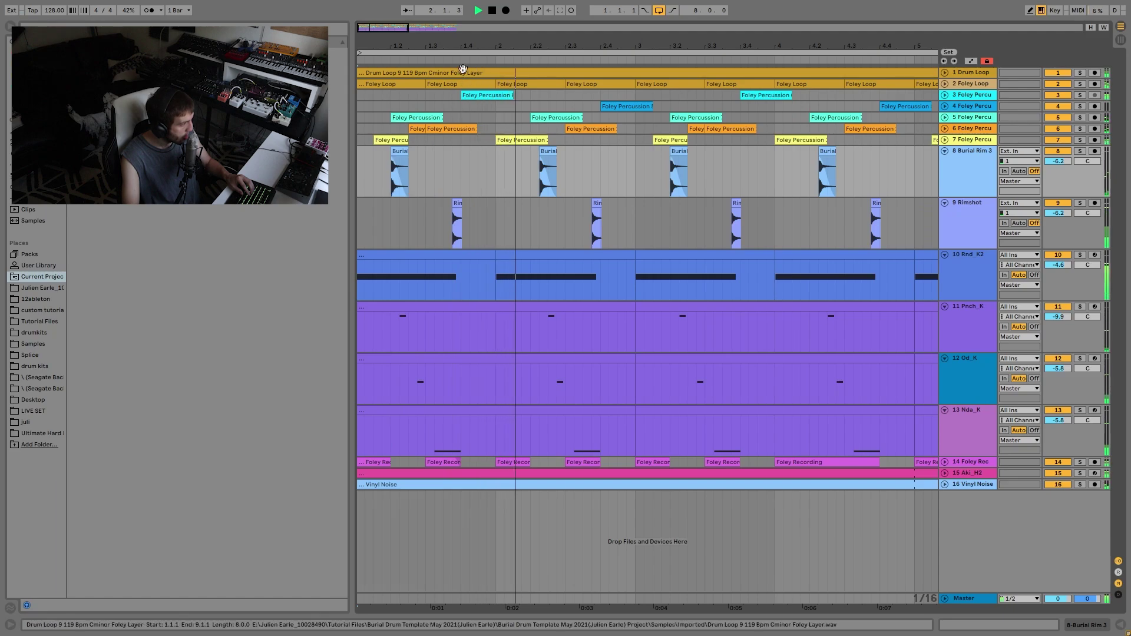
pyautogui.moveTo(457, 43); pyautogui.dragTo(422, 39)
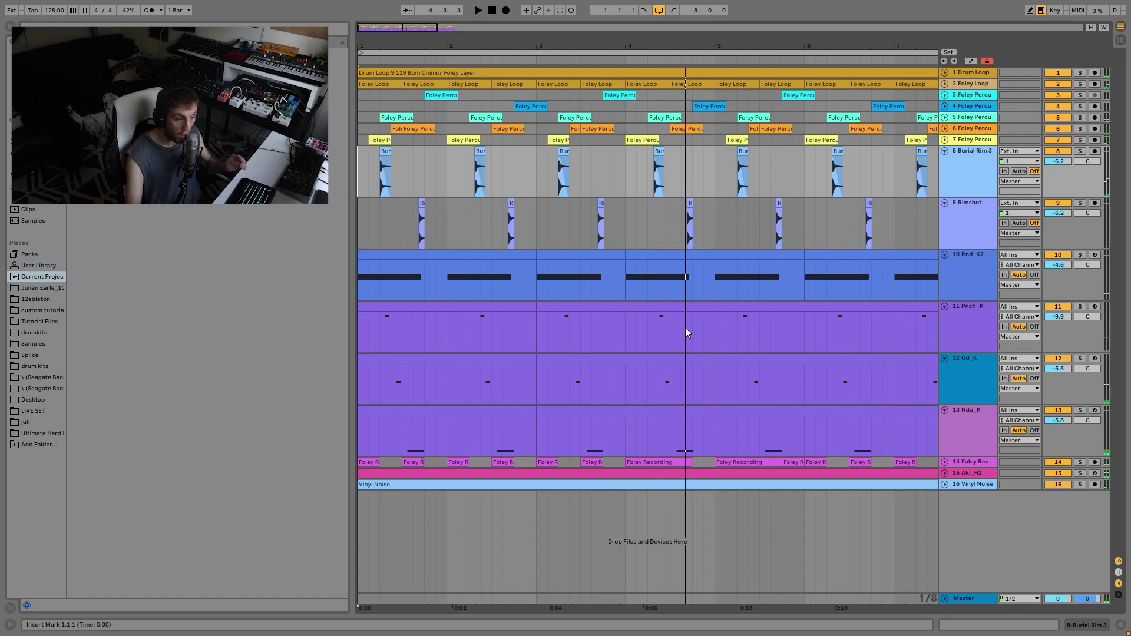
# Examine the device chains of the Burial Rim 3, Rimshot and kick tracks down to Od_K, ending on Rimshot
pyautogui.doubleClick(970, 181)
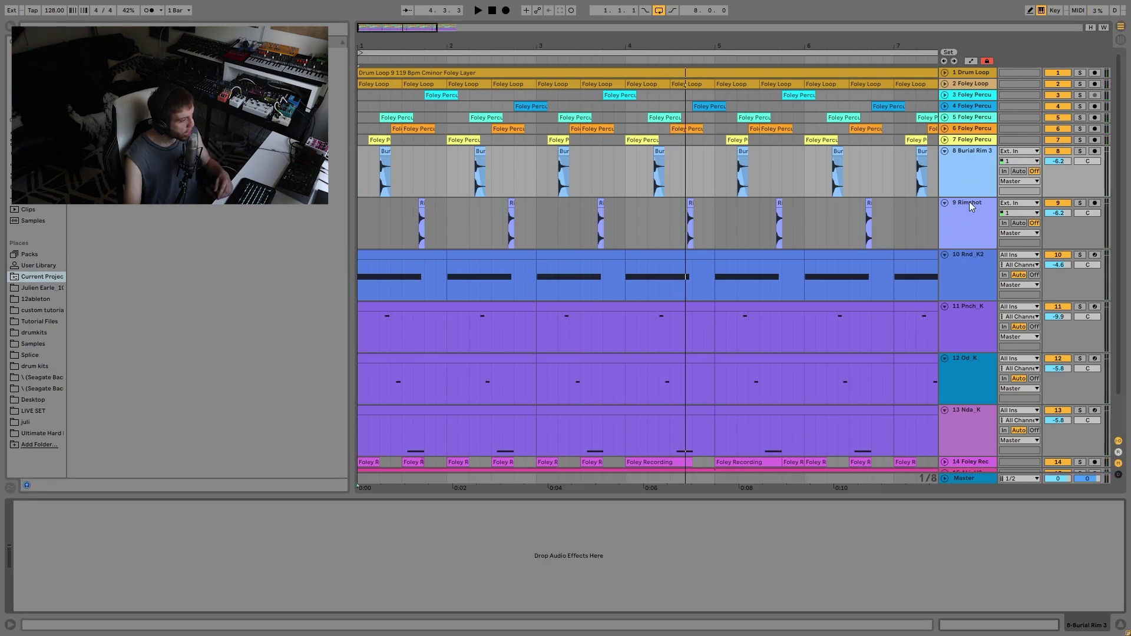
pyautogui.click(970, 217)
pyautogui.press('Down')
pyautogui.press('Down')
pyautogui.press('Down')
pyautogui.press('Down')
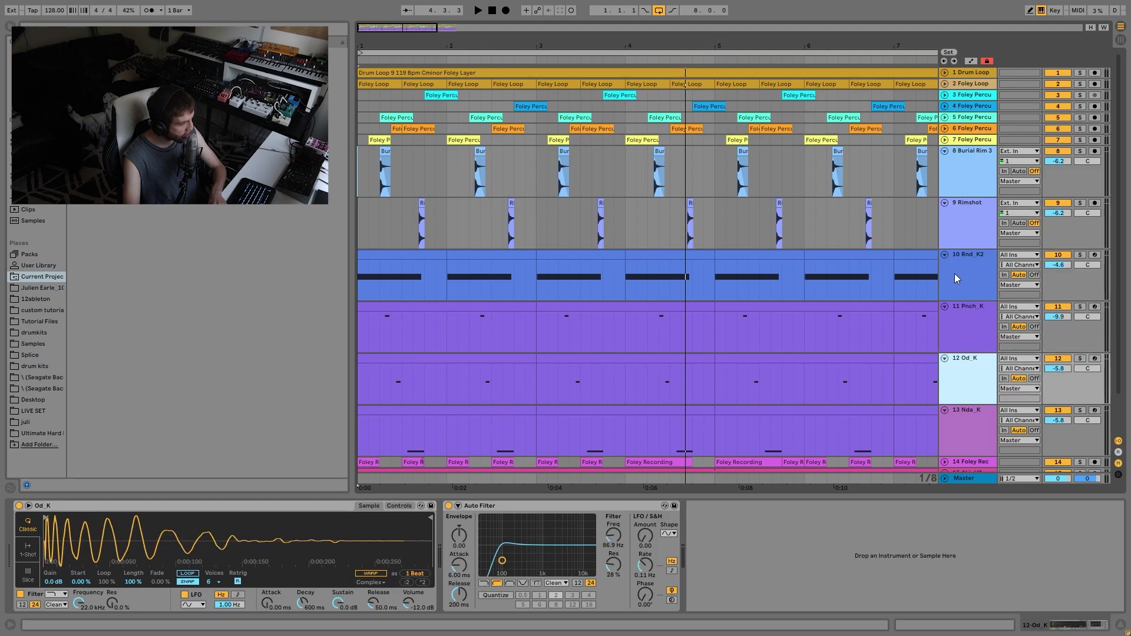
pyautogui.press('Up')
pyautogui.press('Up')
pyautogui.press('Up')
pyautogui.press('Up')
pyautogui.press('Up')
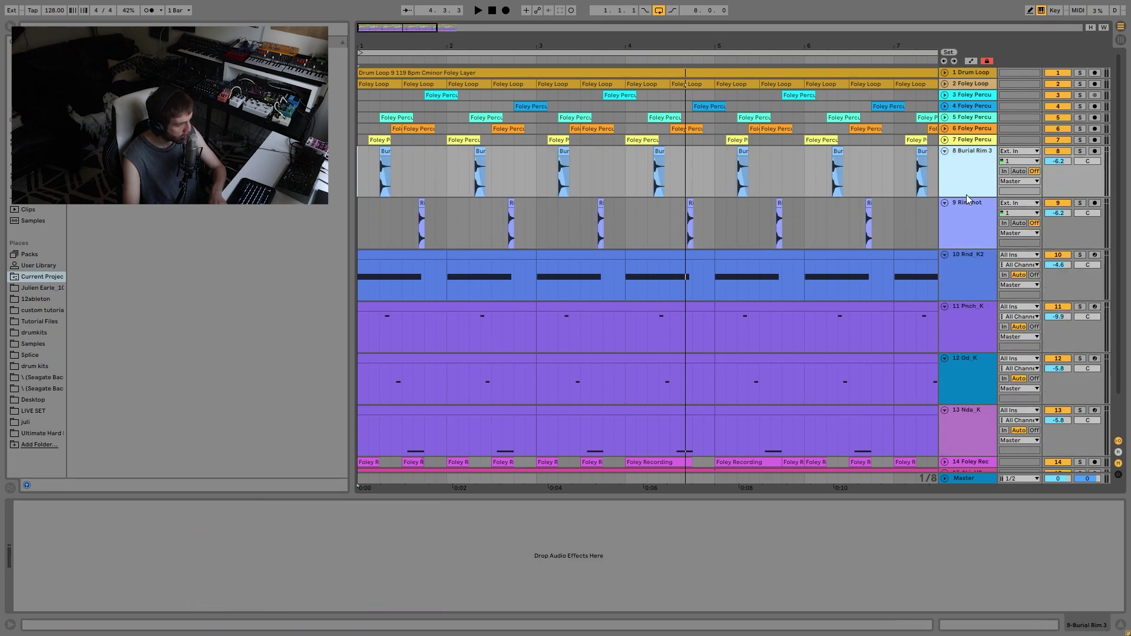
pyautogui.press('Down')
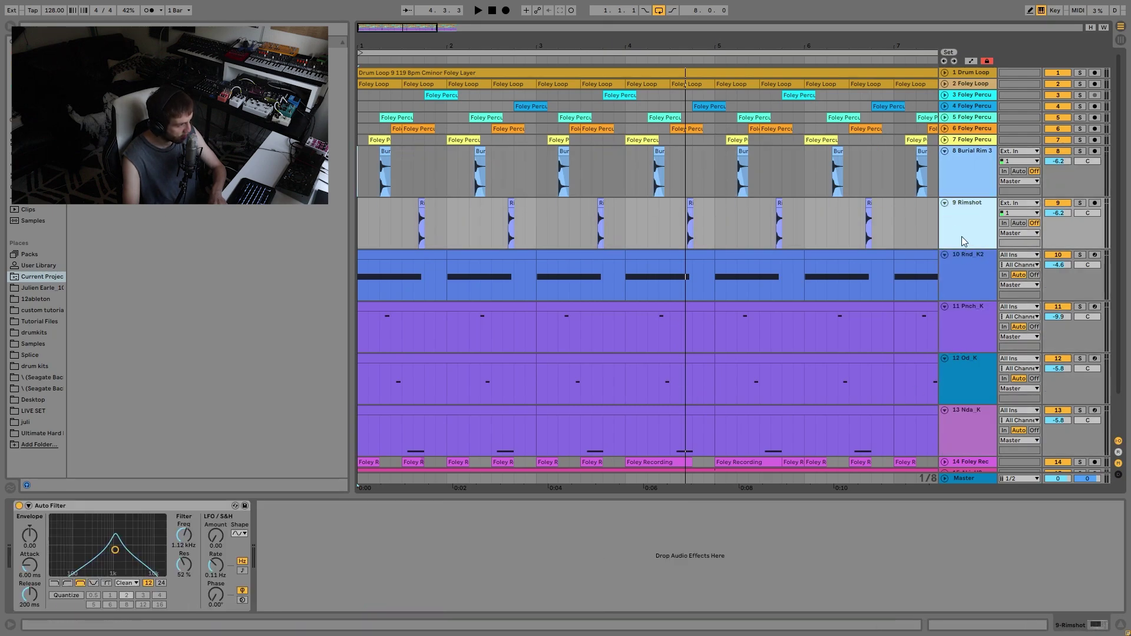
# Solo the Rimshot track, play it from position 1.3.1 and compare its sound with Auto Filter off and on
pyautogui.click(1079, 203)
pyautogui.click(404, 211)
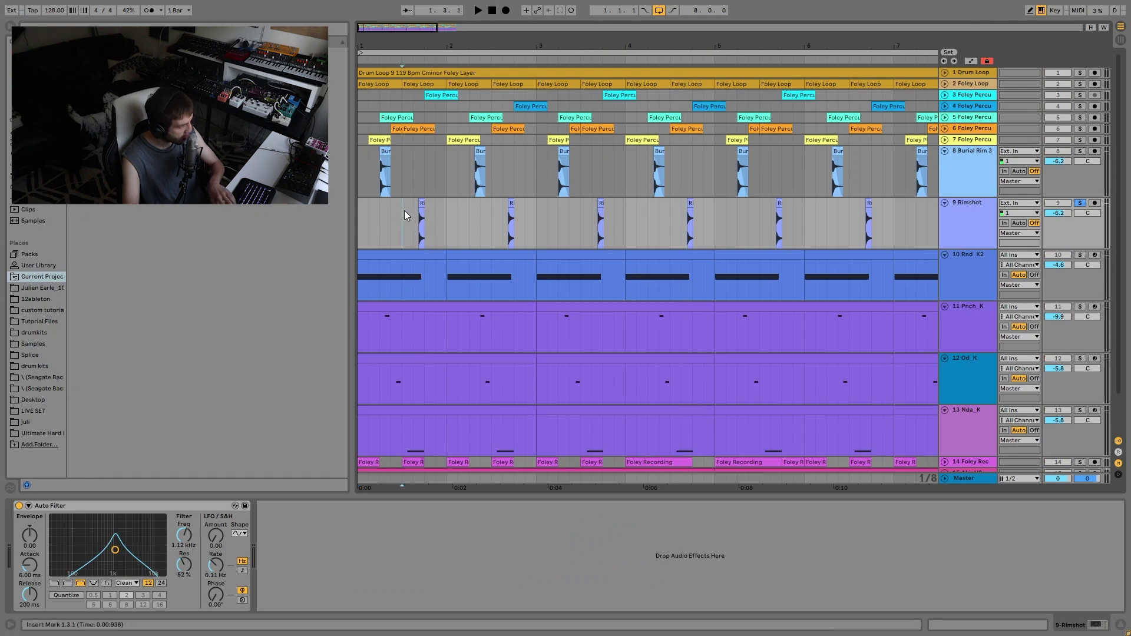
pyautogui.press('space')
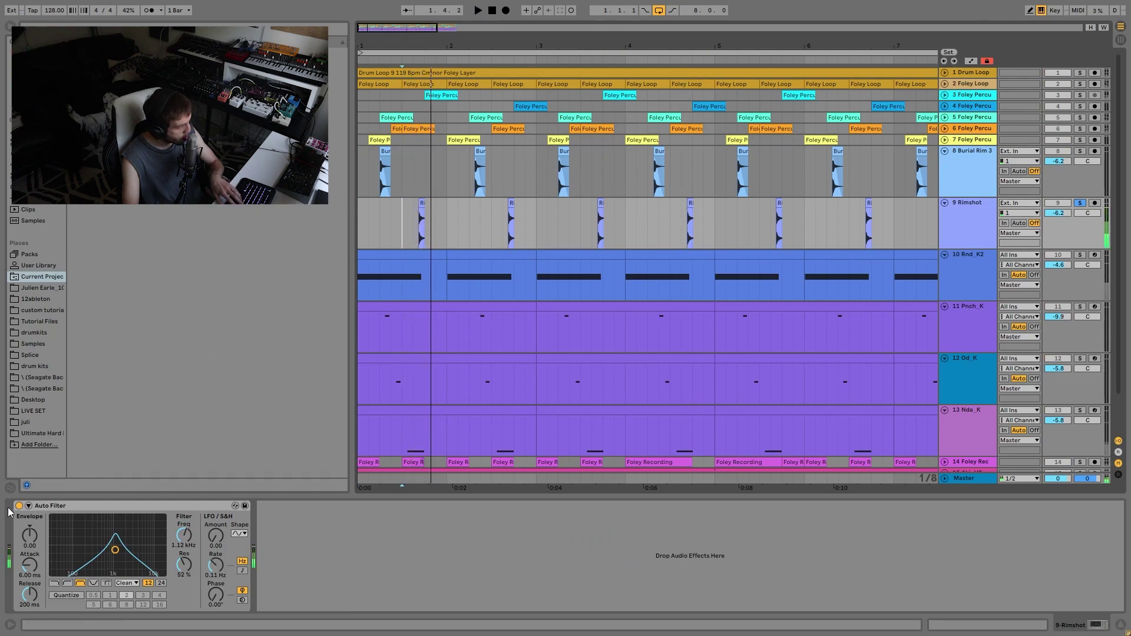
pyautogui.click(20, 506)
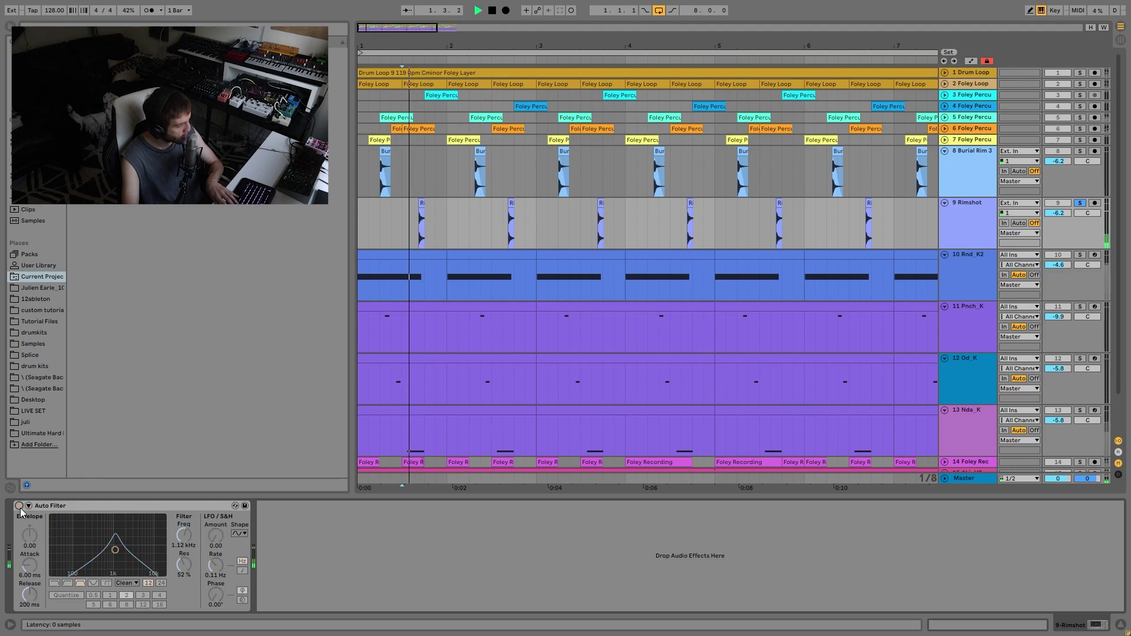
pyautogui.click(19, 506)
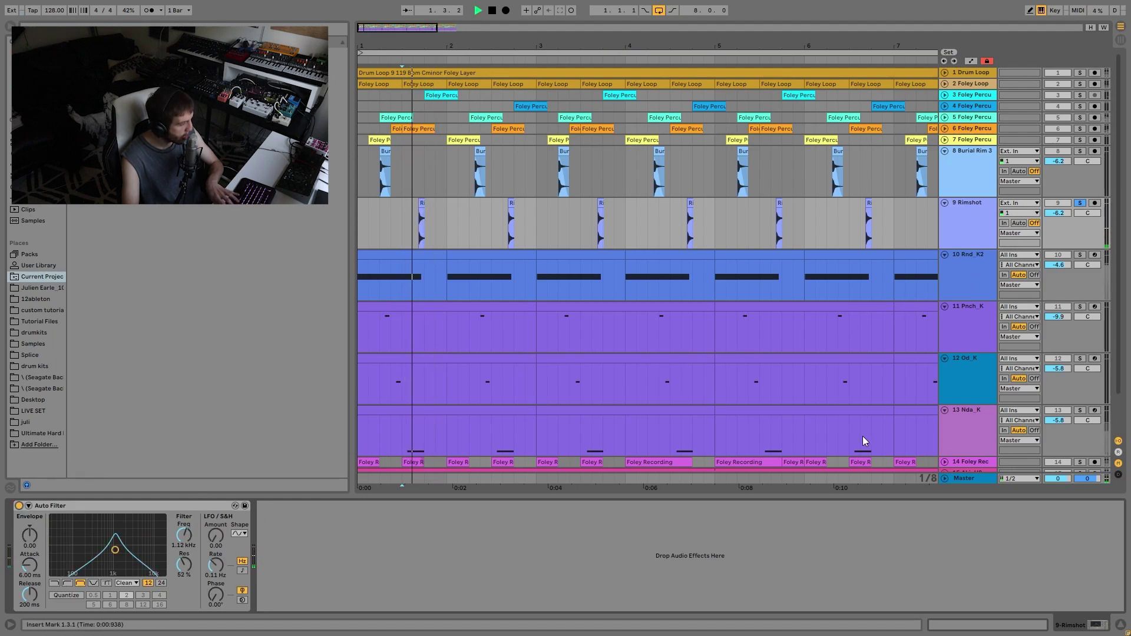
# Examine the device chains of the kick tracks, starting at Od_K and finishing up at Burial Rim 3
pyautogui.click(947, 336)
pyautogui.click(971, 371)
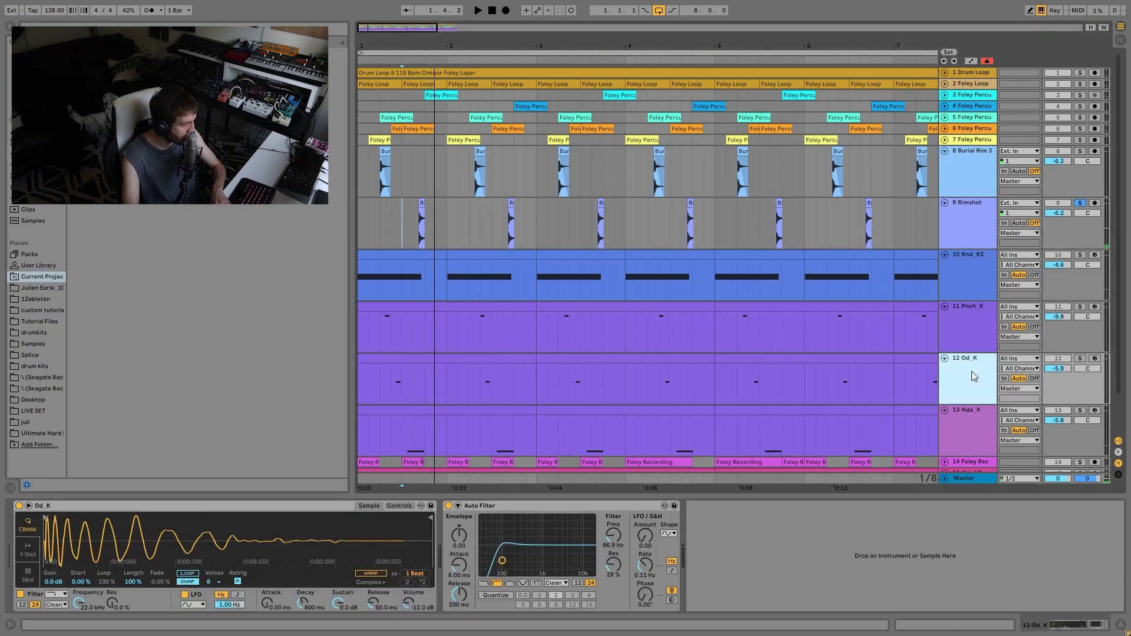
pyautogui.press('Down')
pyautogui.press('Up')
pyautogui.press('Up')
pyautogui.press('Down')
pyautogui.press('Down')
pyautogui.press('Up')
pyautogui.press('Up')
pyautogui.press('Up')
pyautogui.press('Up')
pyautogui.press('Up')
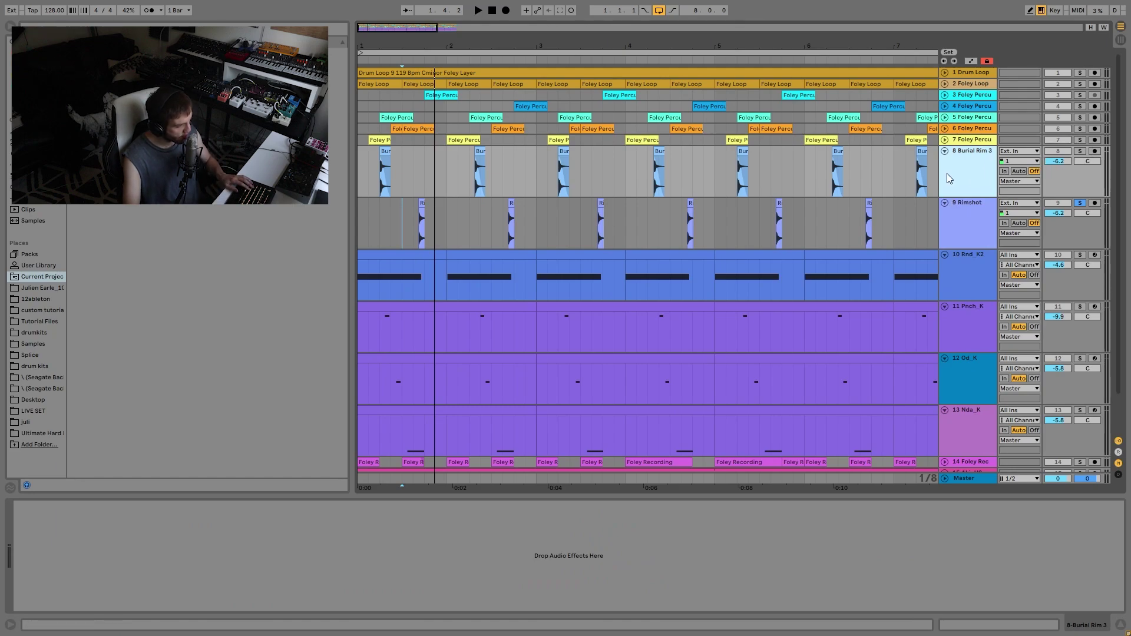
# Solo all tracks from Burial Rim 3 to Nda_K together and play them from position 1.3.1
pyautogui.scroll(-3, 966, 263)
pyautogui.keyDown('shift'); pyautogui.click(956, 387); pyautogui.keyUp('shift')
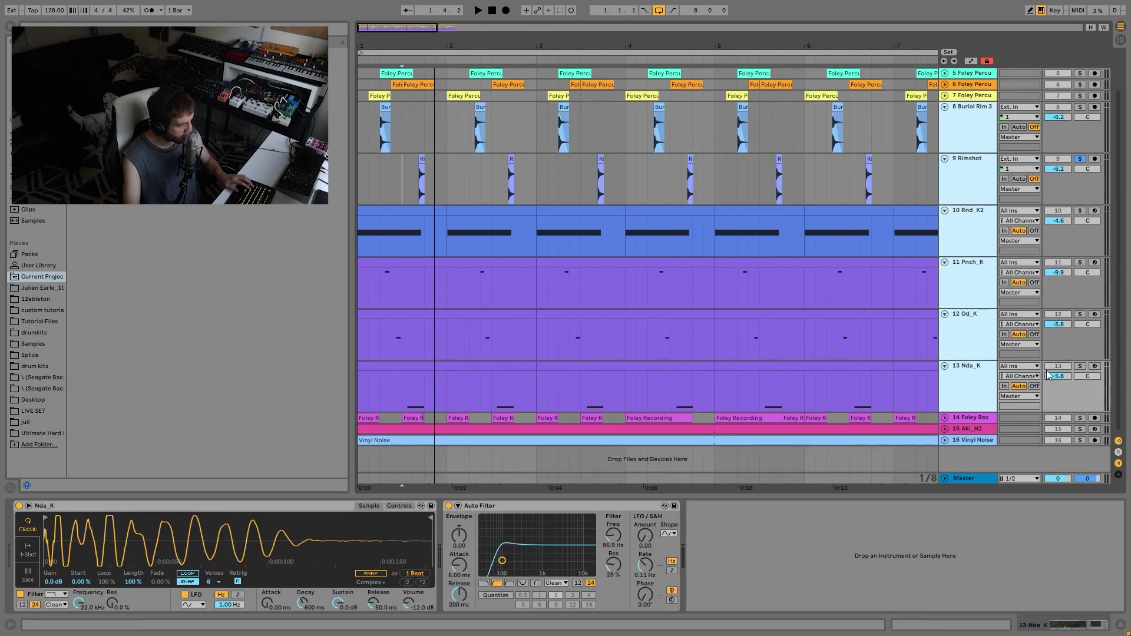
pyautogui.click(1079, 368)
pyautogui.press('space')
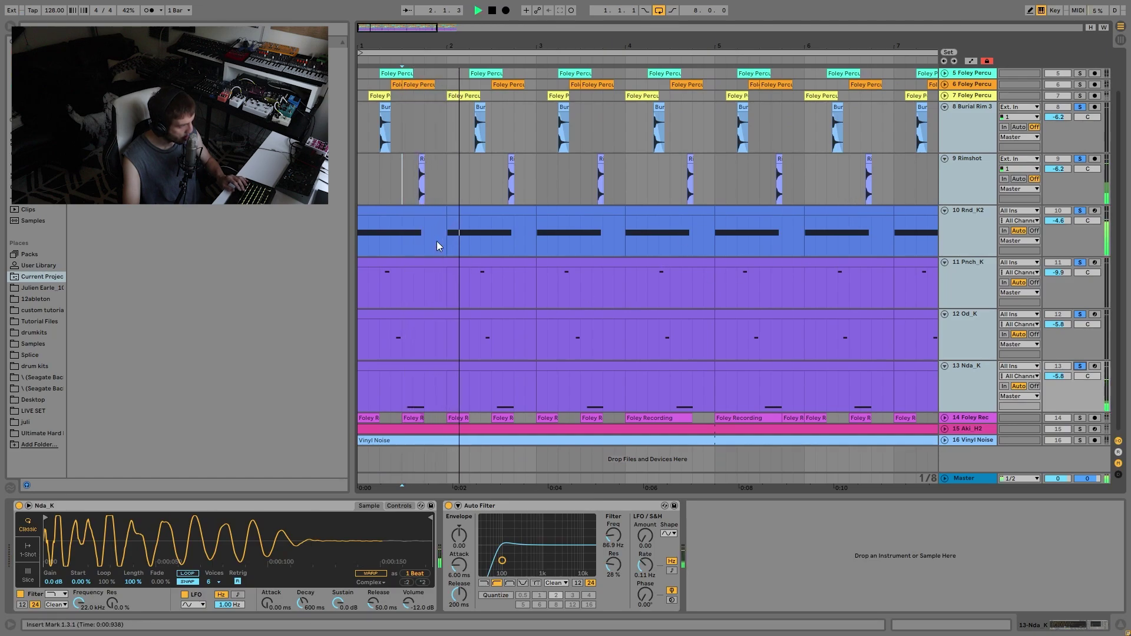
pyautogui.press('space')
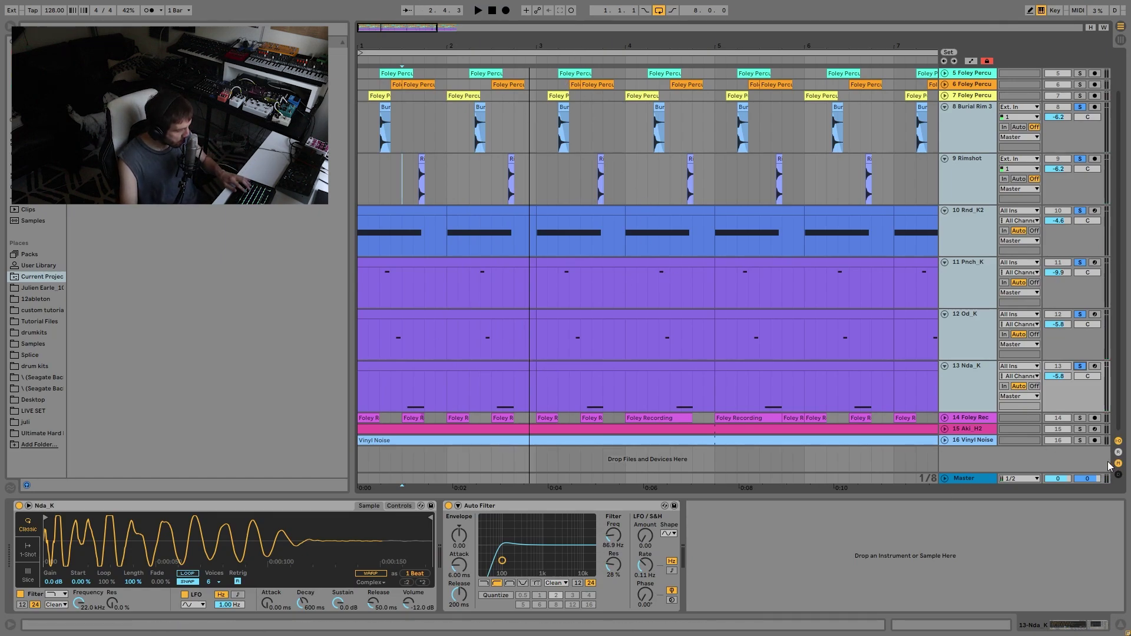
# Add the Aki_H2 hat track to the solo, unfold it and play it with the rims and kicks from position 1.1.1
pyautogui.click(1079, 430)
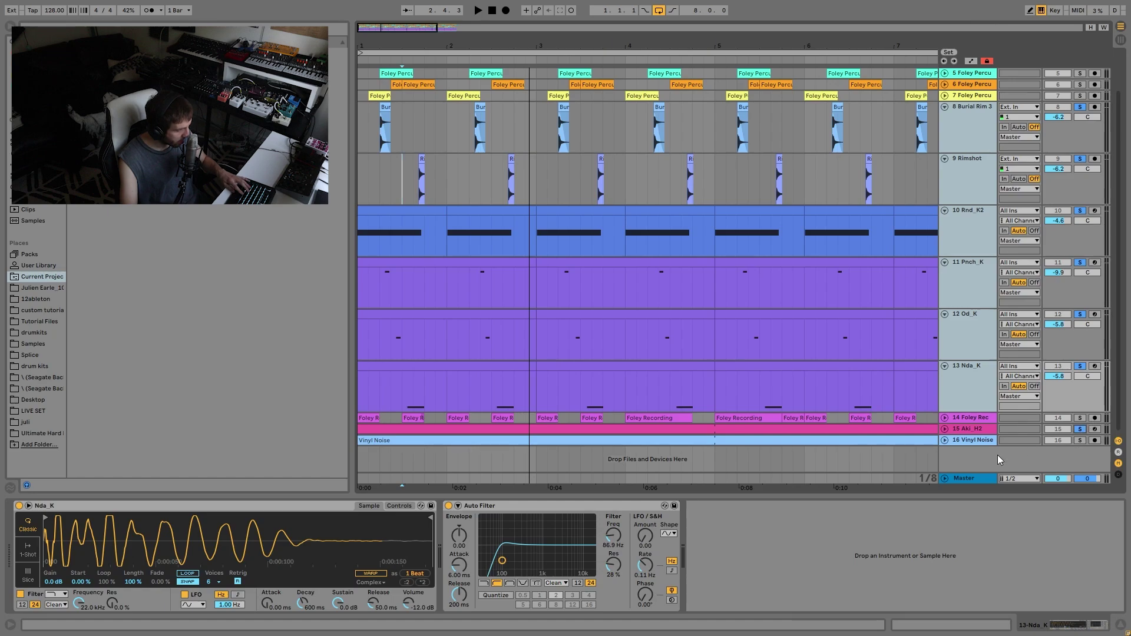
pyautogui.click(593, 436)
pyautogui.press('space')
pyautogui.click(941, 432)
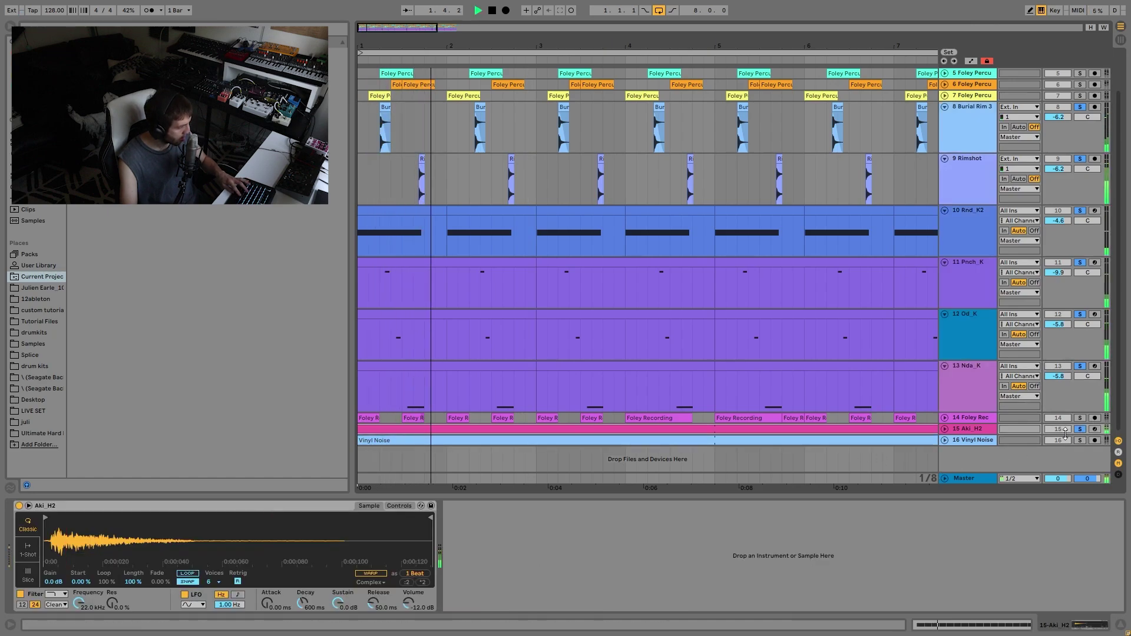
pyautogui.click(947, 431)
pyautogui.click(945, 429)
pyautogui.press('space')
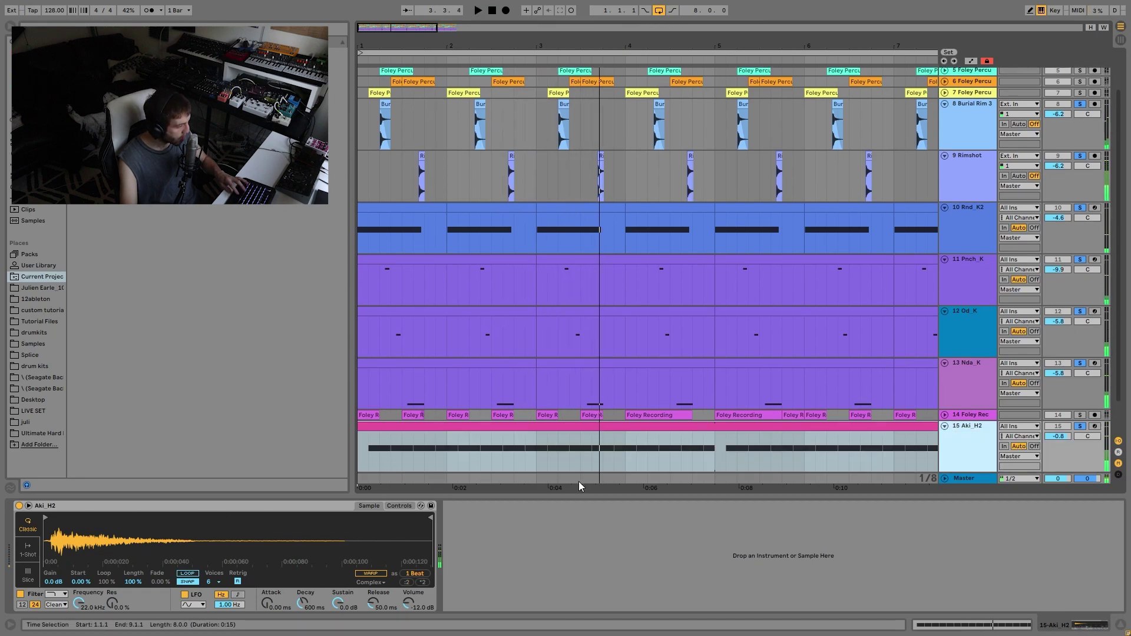
pyautogui.scroll(-1, 613, 480)
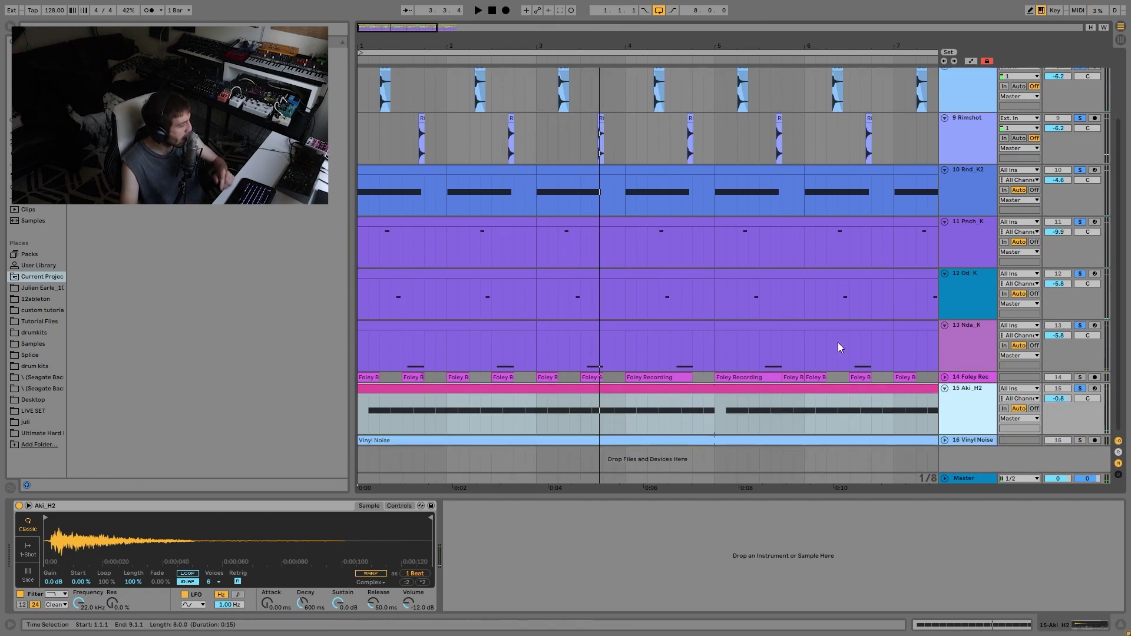
pyautogui.press('space')
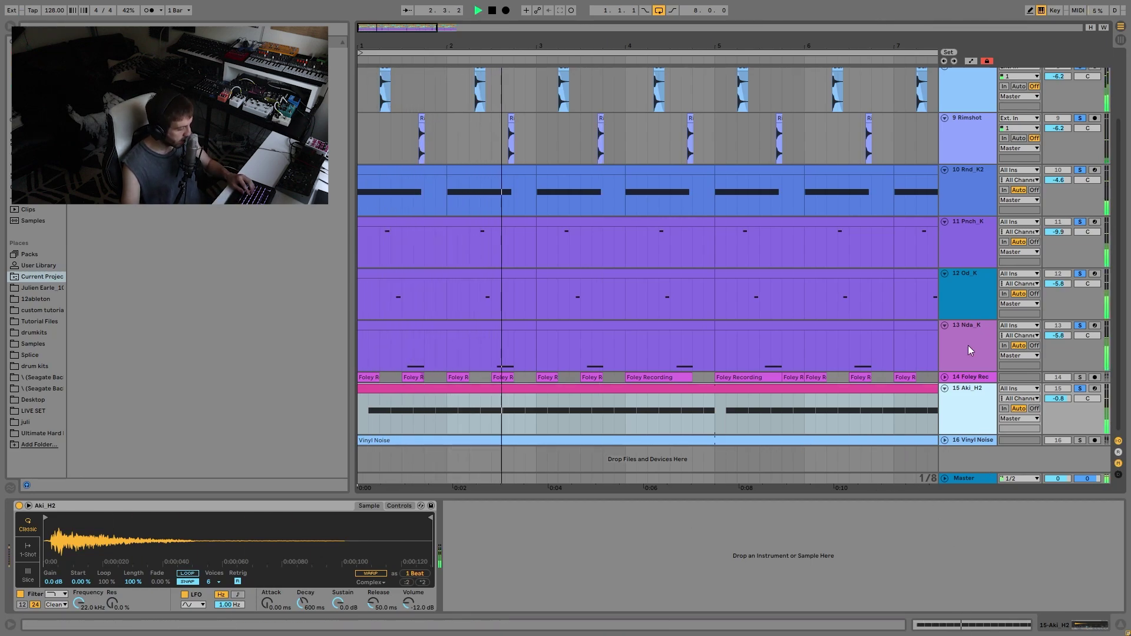
pyautogui.press('space')
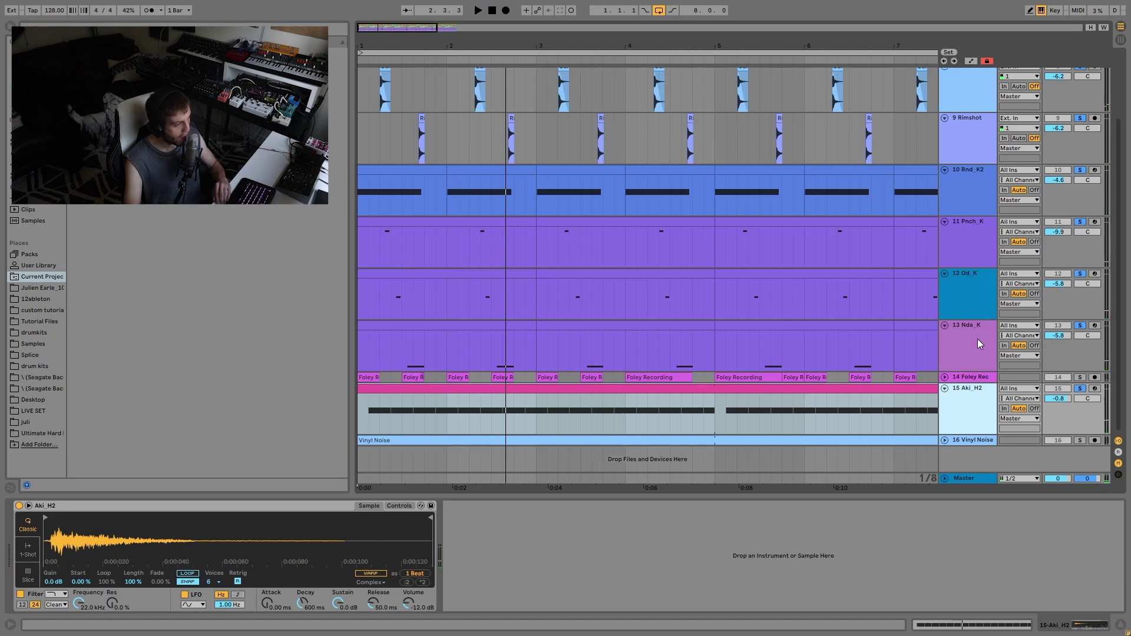
# Move the Aki_H2 track directly below Nda_K and play the soloed rims, kicks and hat together
pyautogui.scroll(5, 977, 339)
pyautogui.scroll(1, 914, 147)
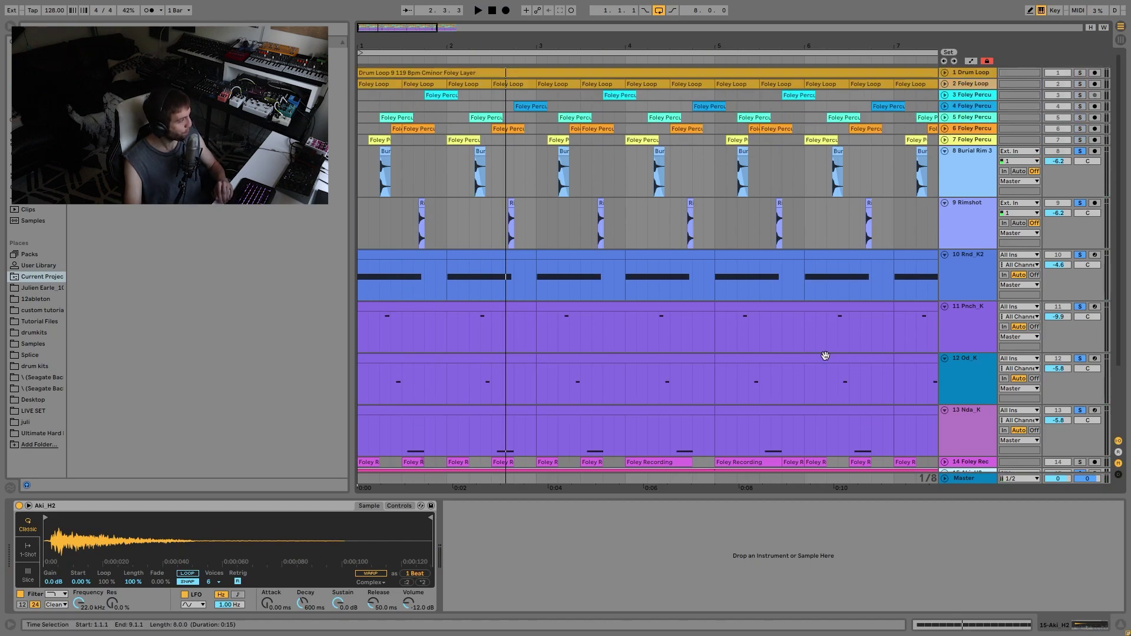
pyautogui.scroll(-4, 862, 394)
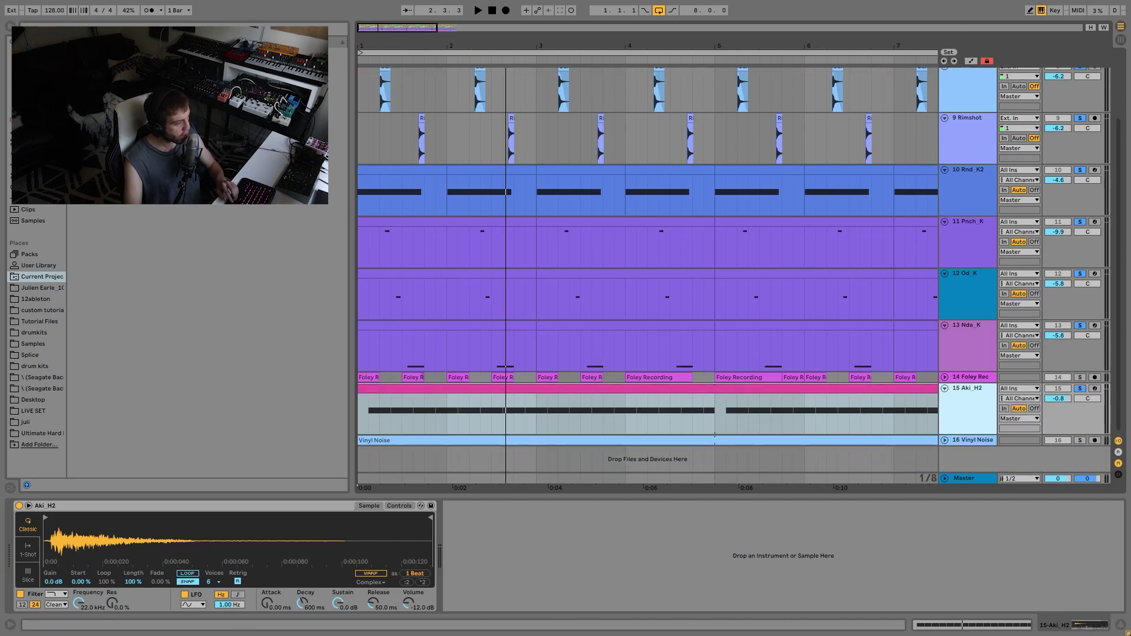
pyautogui.moveTo(990, 395); pyautogui.dragTo(984, 367)
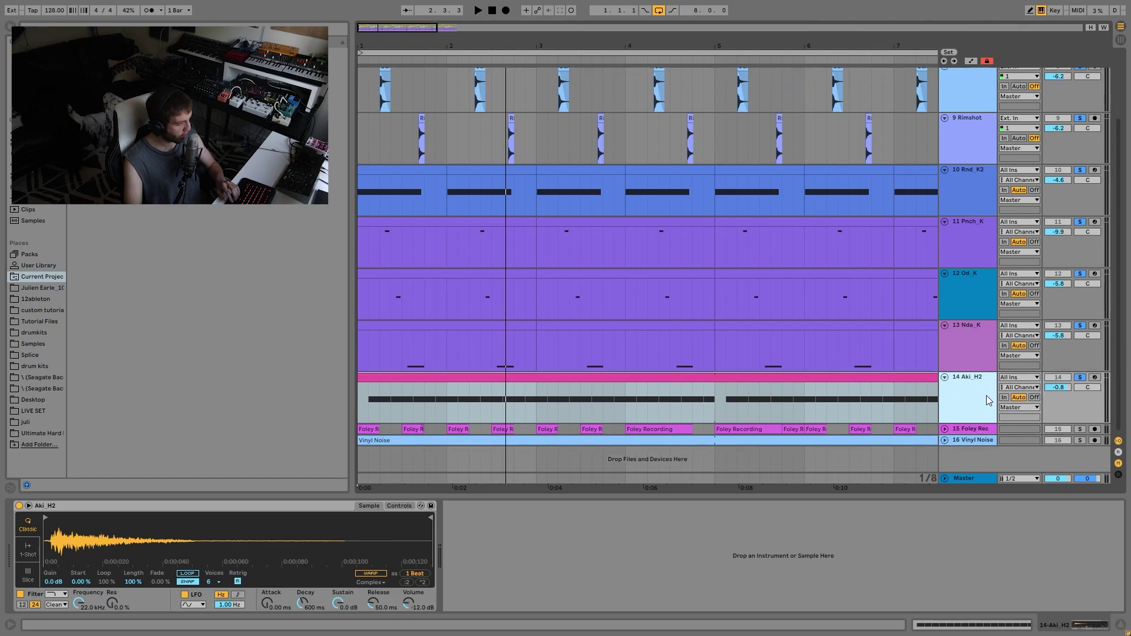
pyautogui.press('space')
pyautogui.scroll(4, 984, 360)
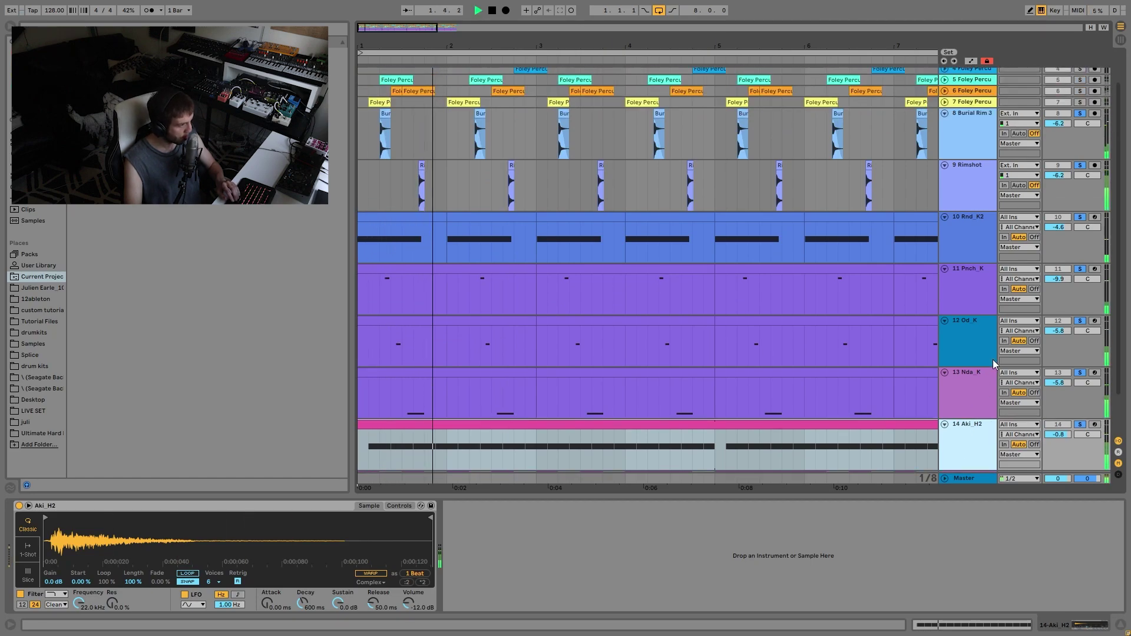
pyautogui.press('space')
# Move the Foley Recording track up between the last Foley Percussion track and Burial Rim 3
pyautogui.scroll(-4, 984, 295)
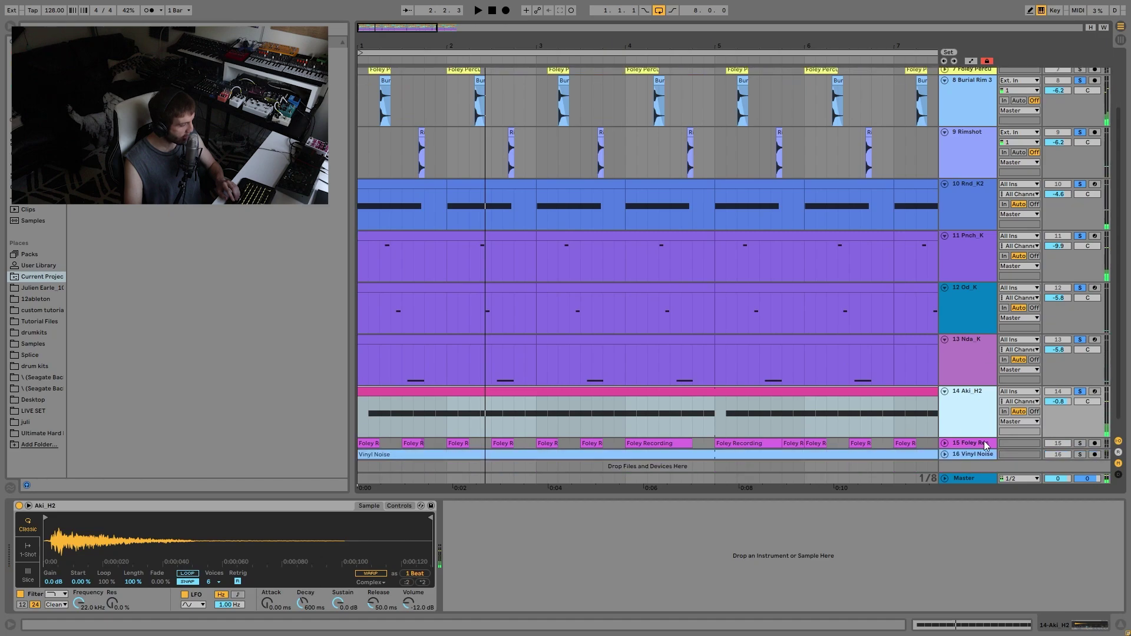
pyautogui.moveTo(963, 444); pyautogui.dragTo(995, 135)
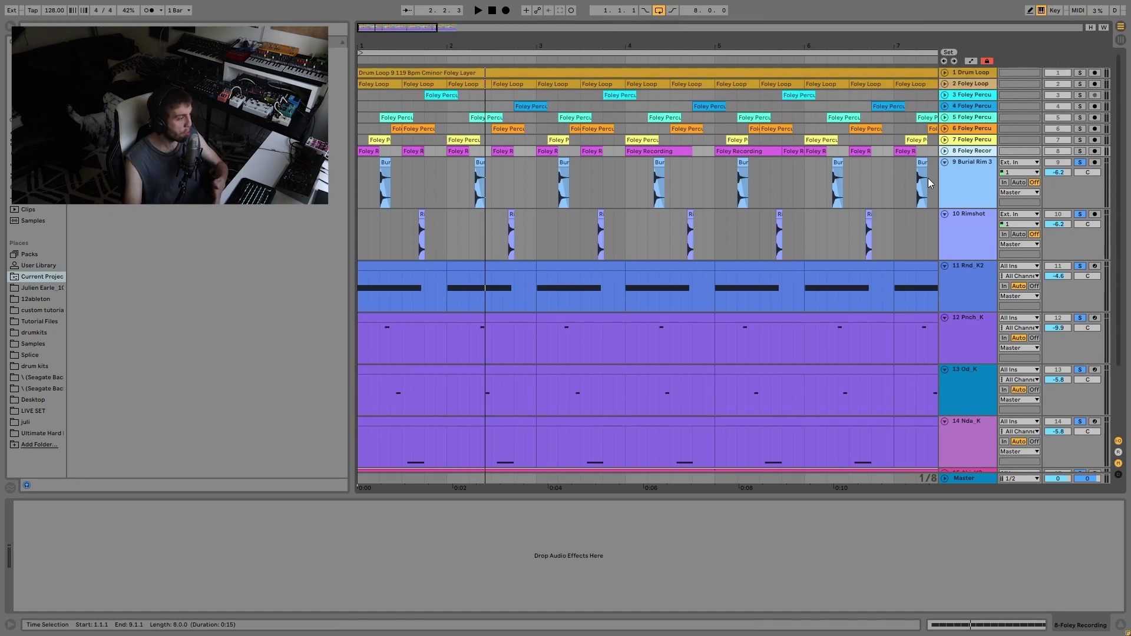
pyautogui.scroll(3, 927, 177)
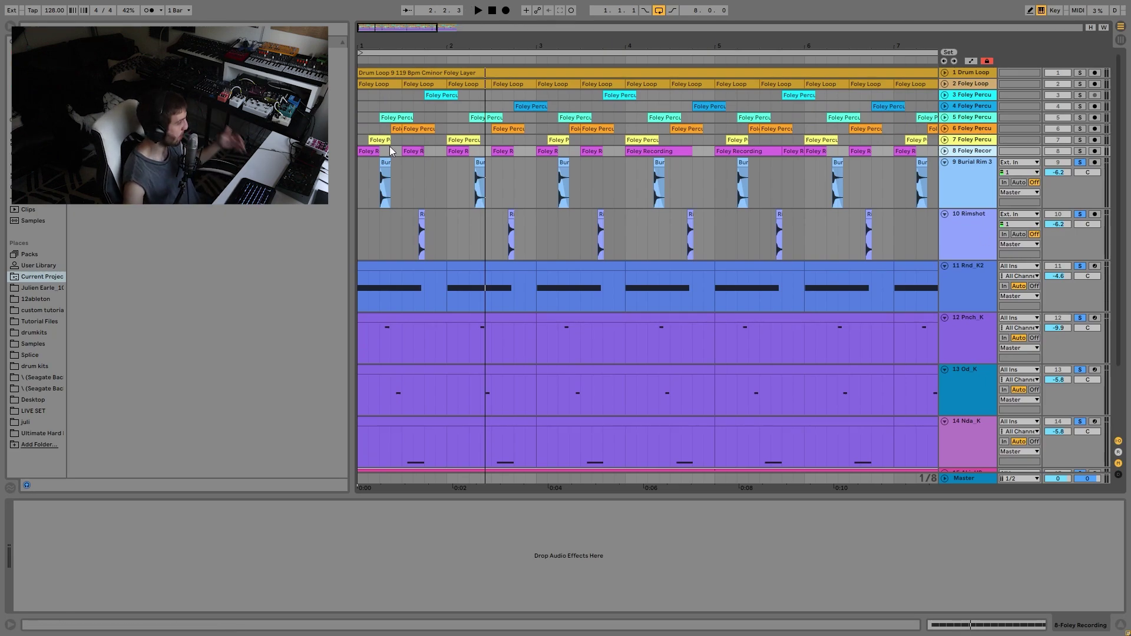
# Solo only the eight tracks from Drum Loop to Foley Recording and unfold them to show their waveforms
pyautogui.moveTo(486, 49); pyautogui.dragTo(431, 49)
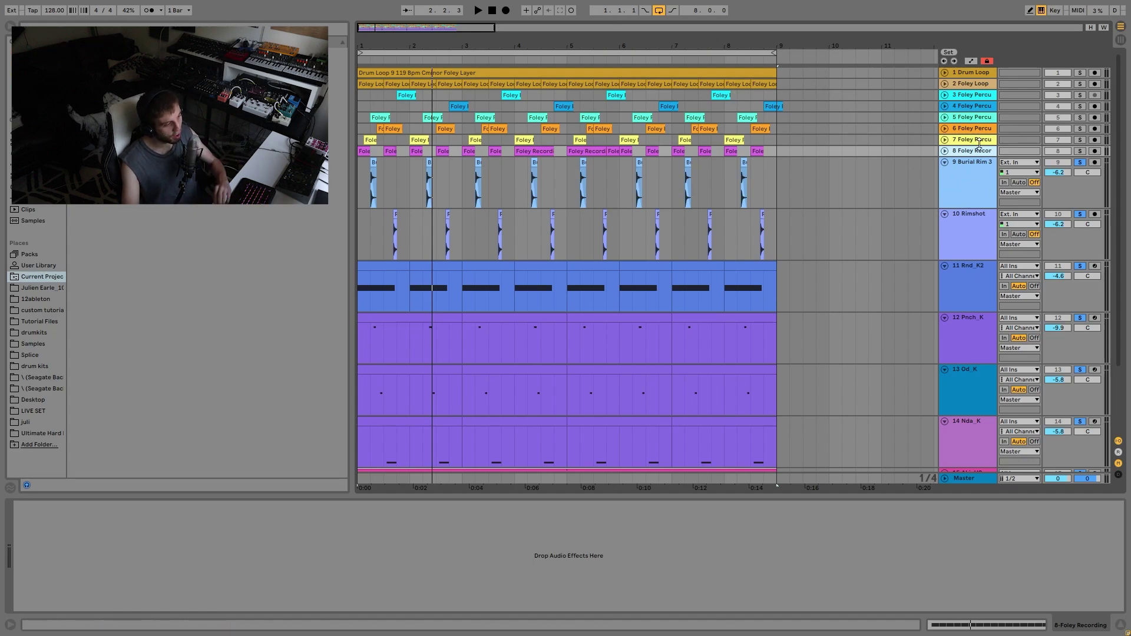
pyautogui.keyDown('shift'); pyautogui.click(994, 69); pyautogui.keyUp('shift')
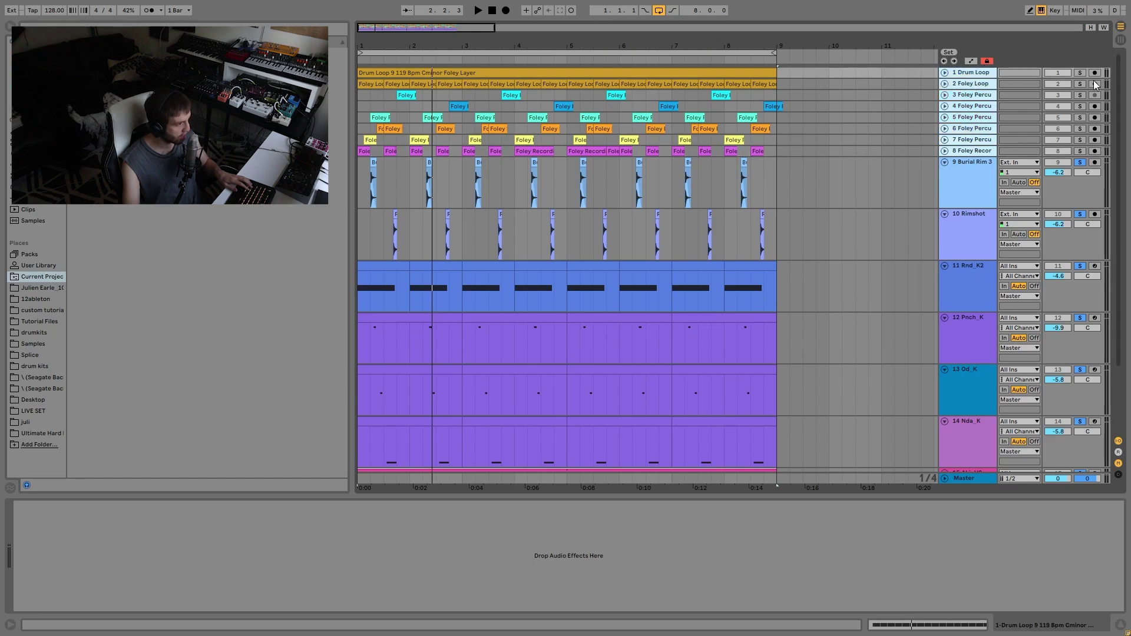
pyautogui.click(1079, 73)
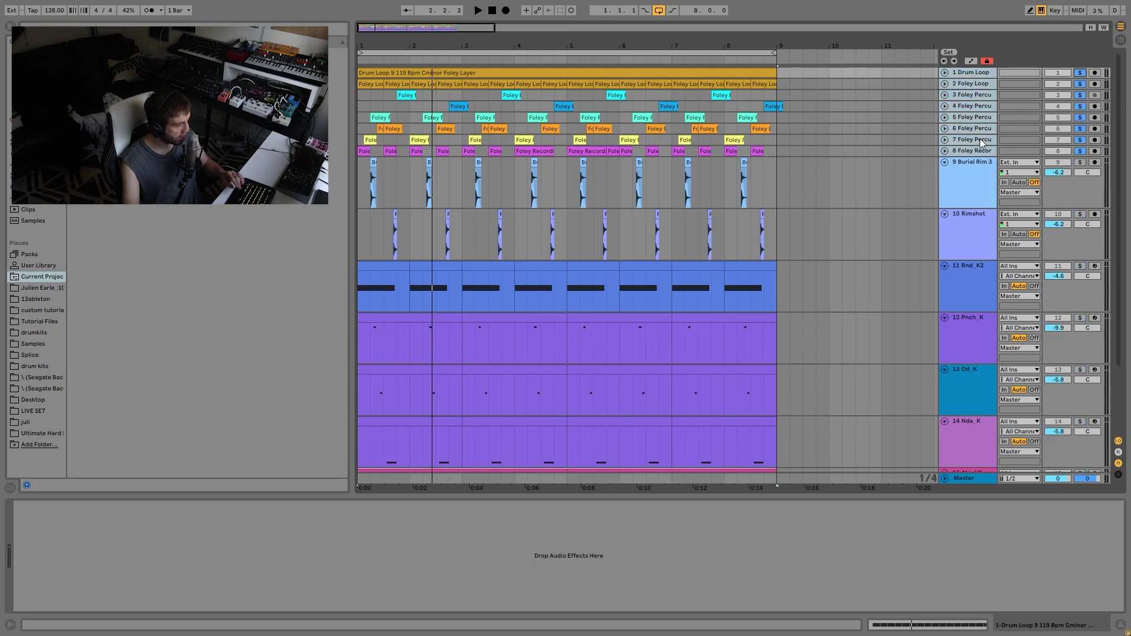
pyautogui.click(945, 151)
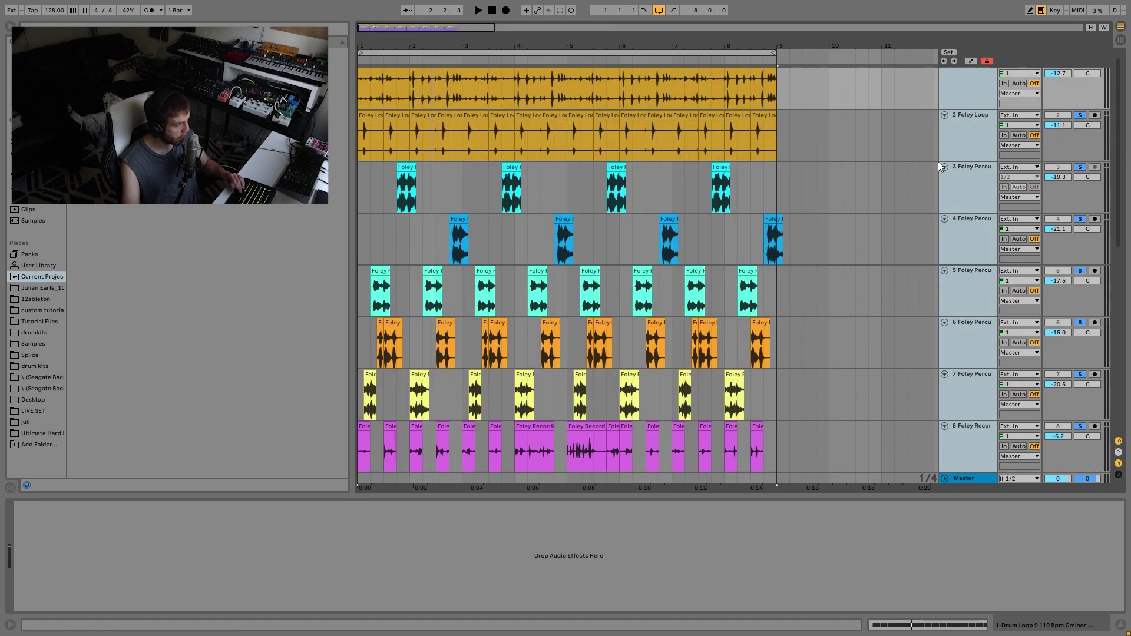
# Play the soloed foley layers from position 1.1.1 and look over their clips across the eight tracks
pyautogui.press('space')
pyautogui.scroll(-4, 969, 172)
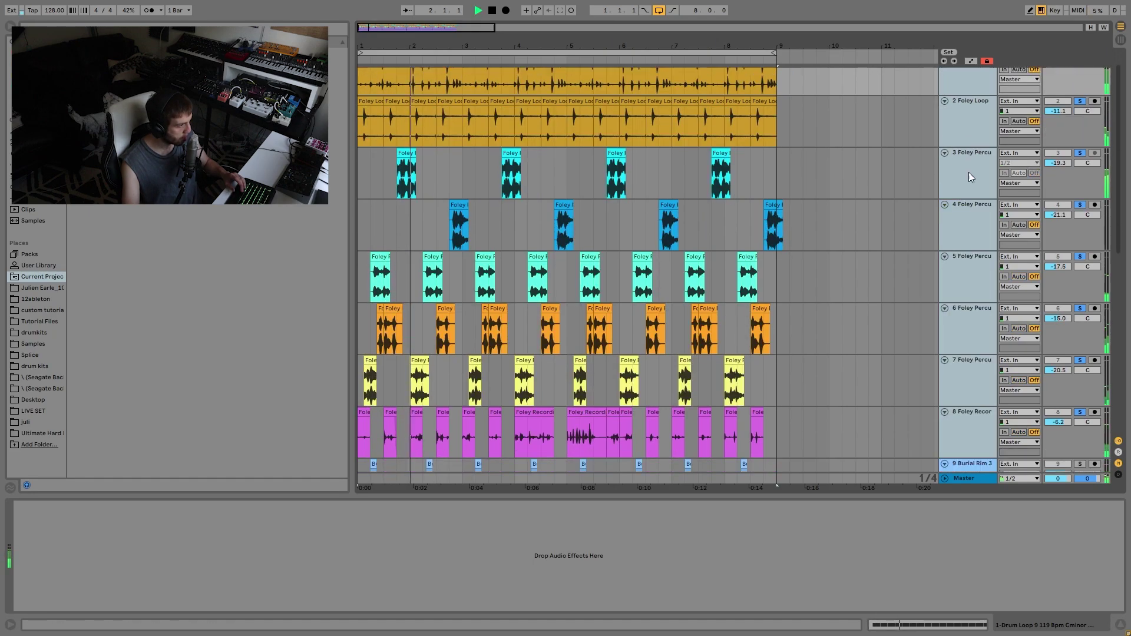
pyautogui.scroll(-4, 968, 172)
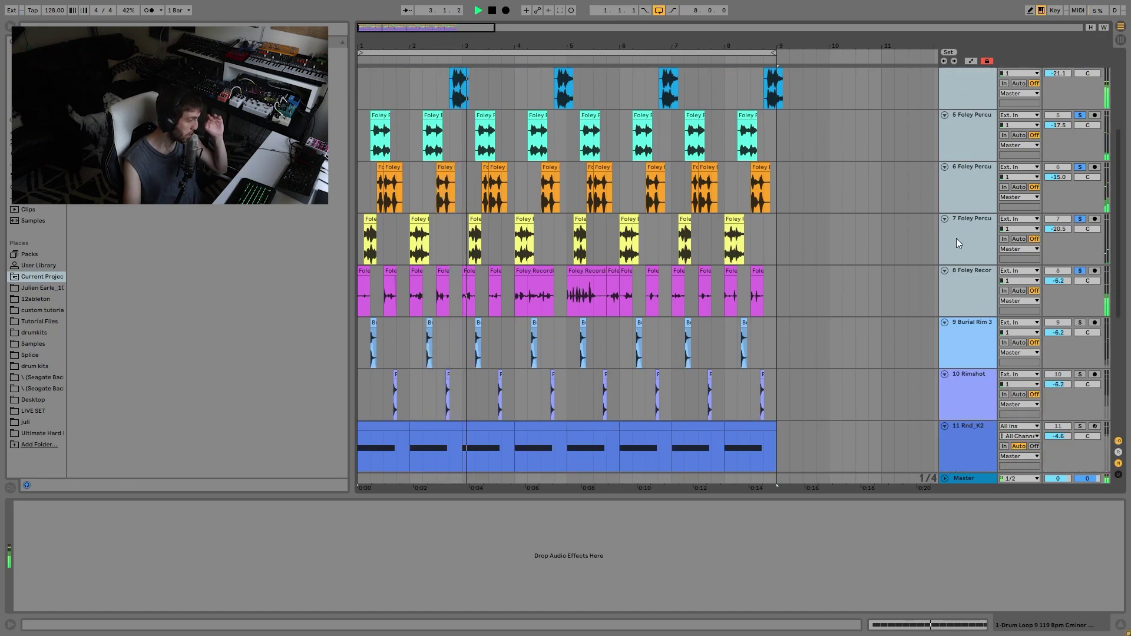
pyautogui.press('space')
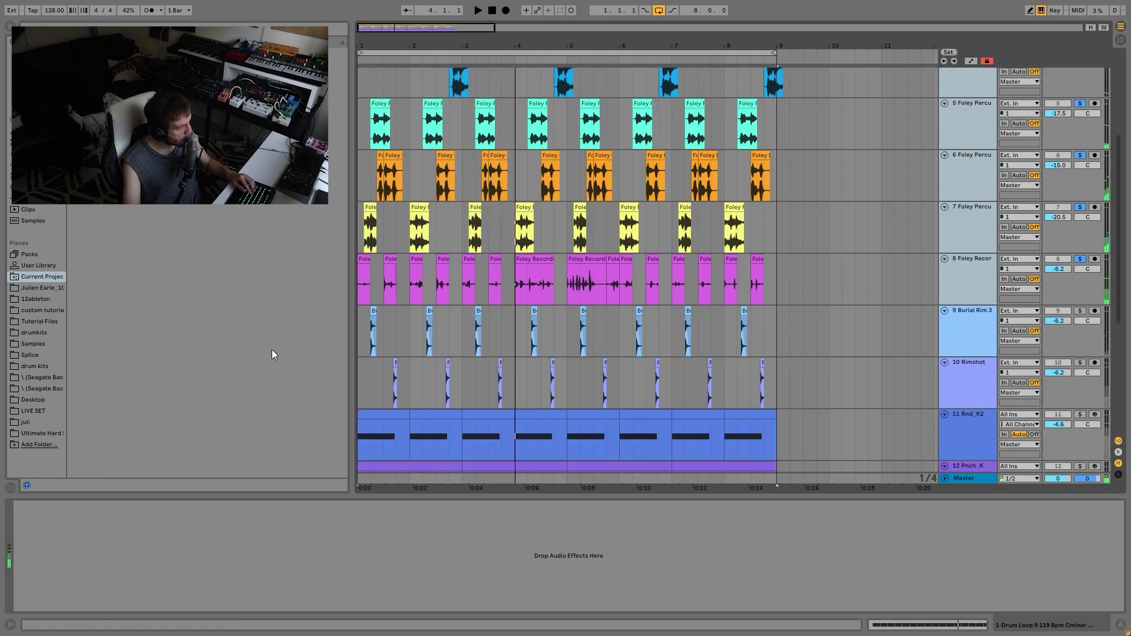
pyautogui.scroll(7, 610, 240)
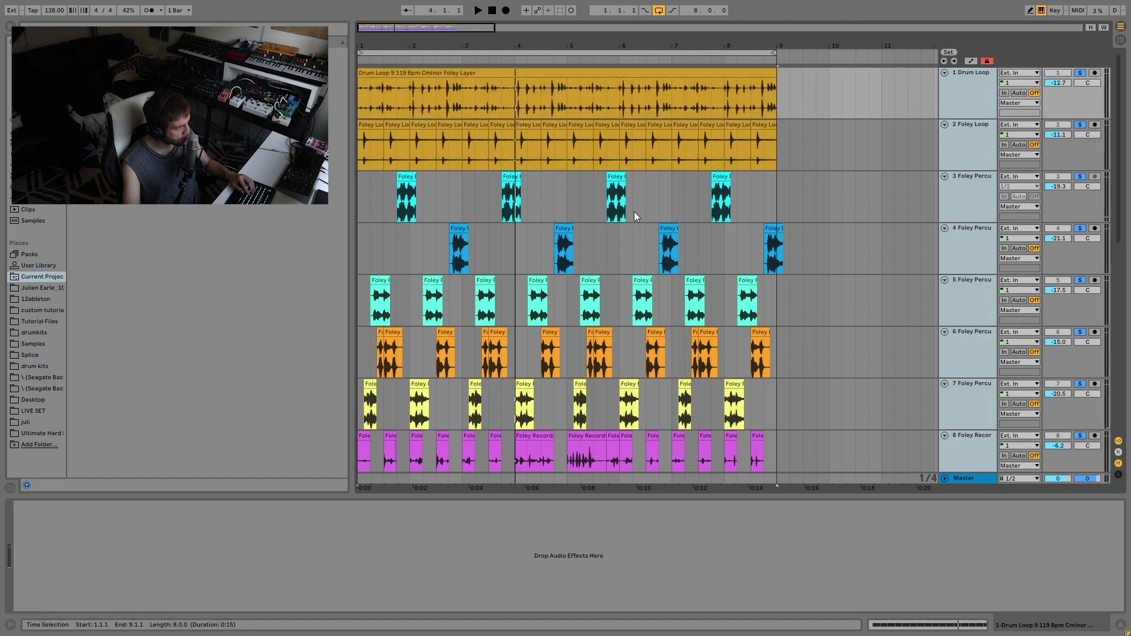
pyautogui.scroll(-4, 884, 260)
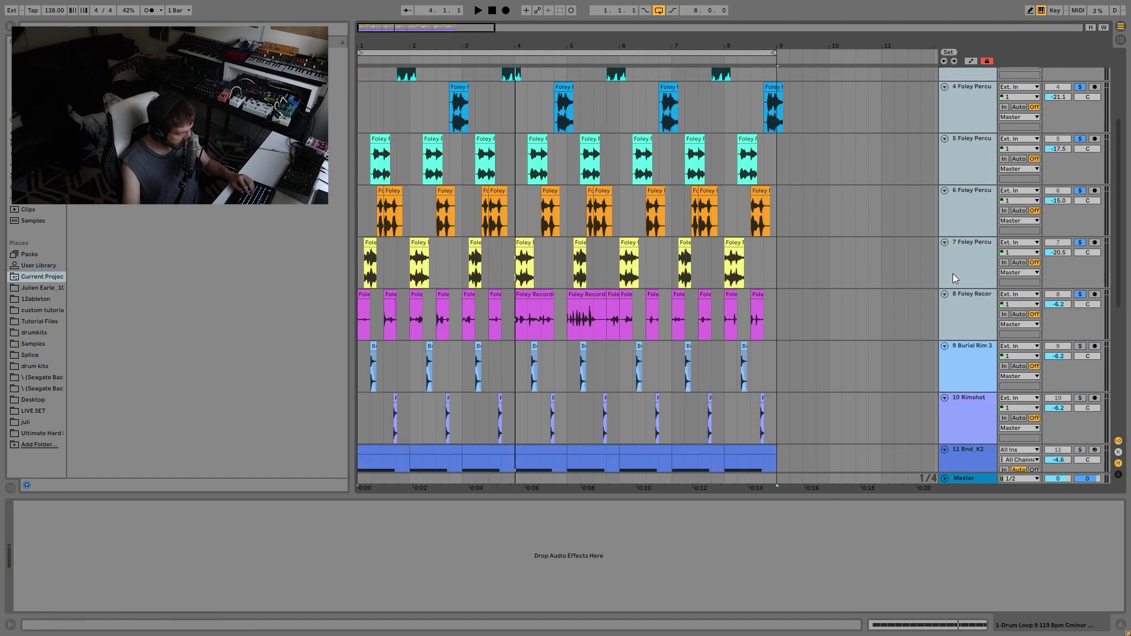
# Solo only the Foley Recording track and select its first clip, spanning 1.1.1 to 1.2.1
pyautogui.click(963, 312)
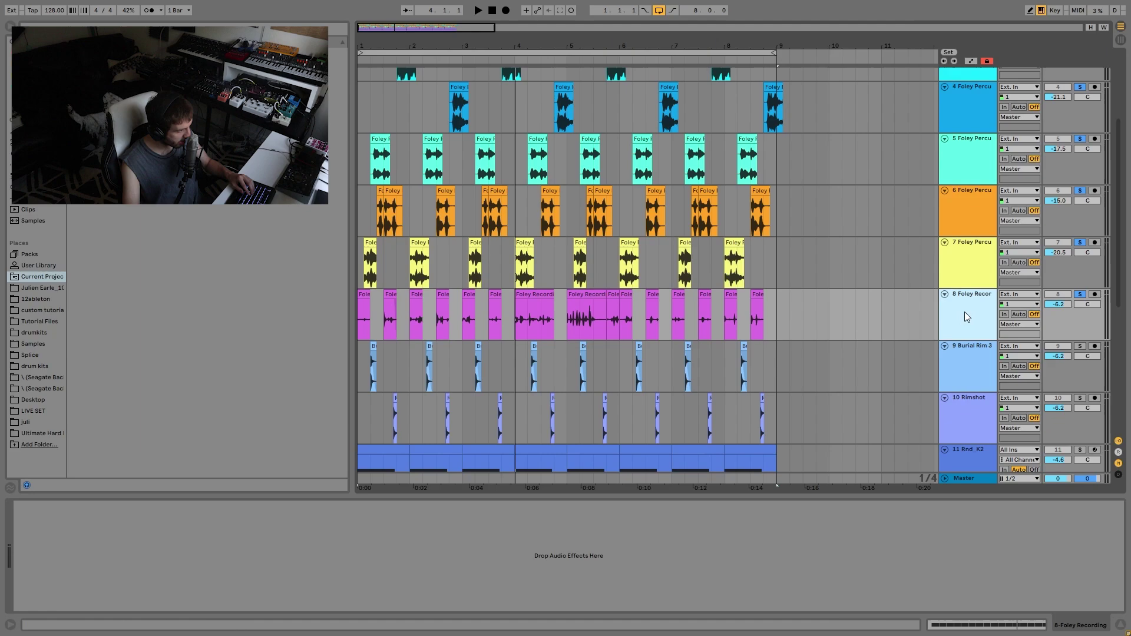
pyautogui.click(1079, 295)
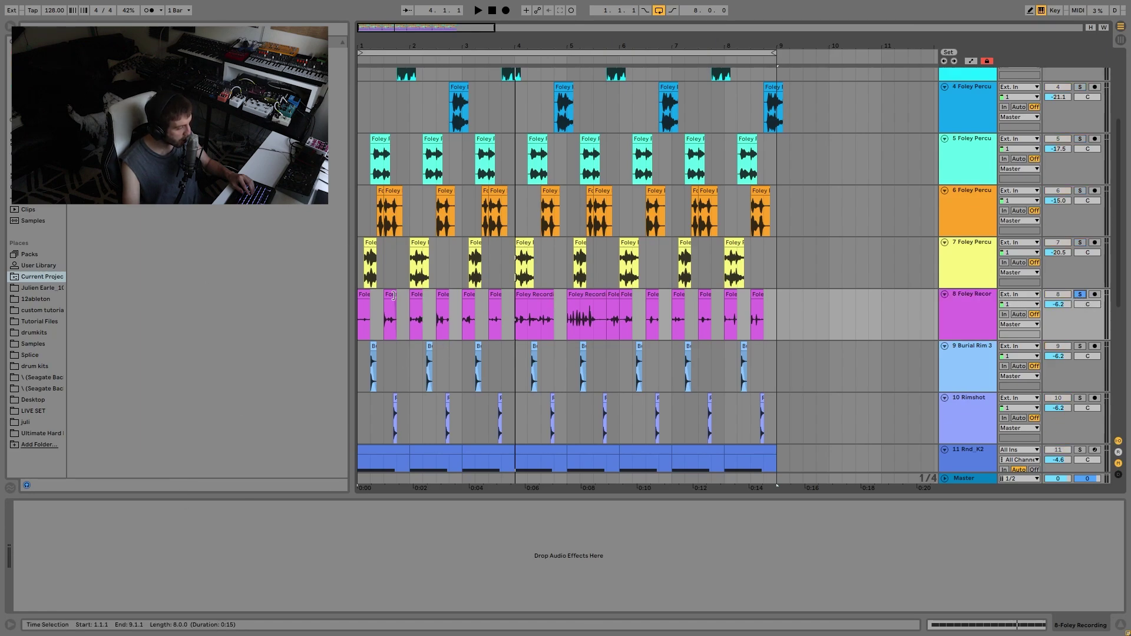
pyautogui.click(360, 293)
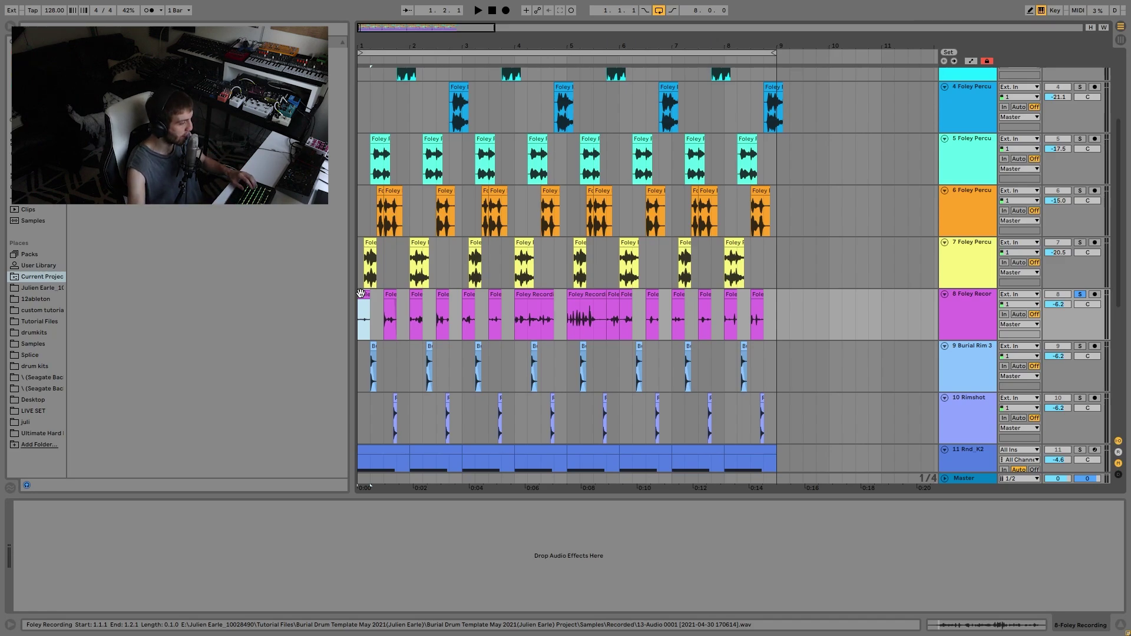
pyautogui.click(439, 216)
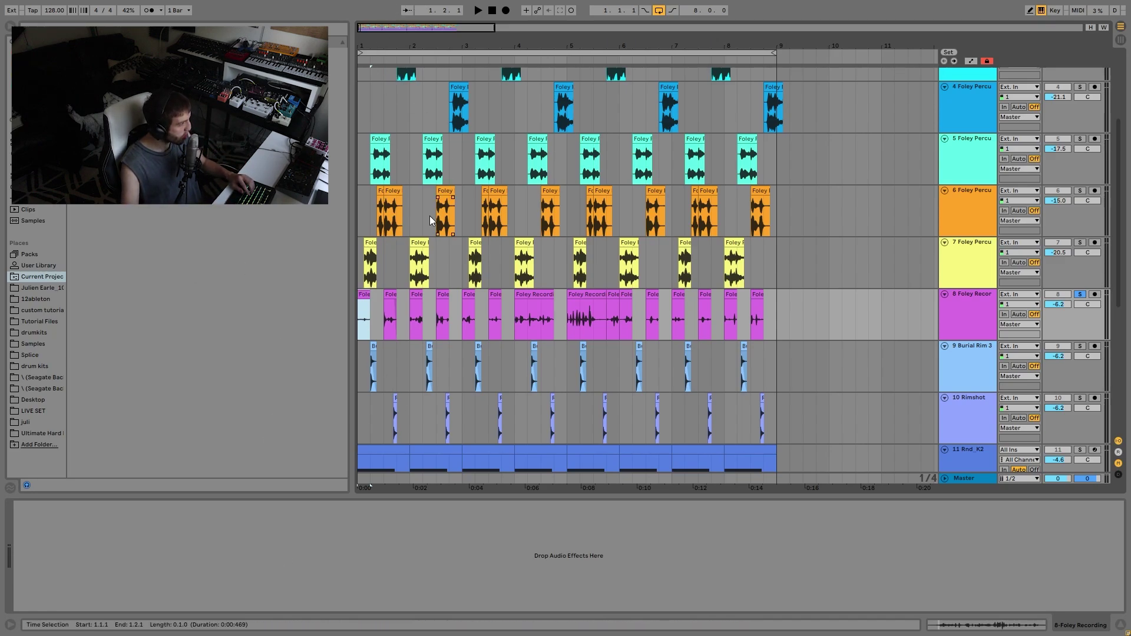
# Examine the Foley Recording waveforms in the bar 2 and bar 5 clips, selecting the hit between 5.1.4 and 5.2.2
pyautogui.doubleClick(418, 307)
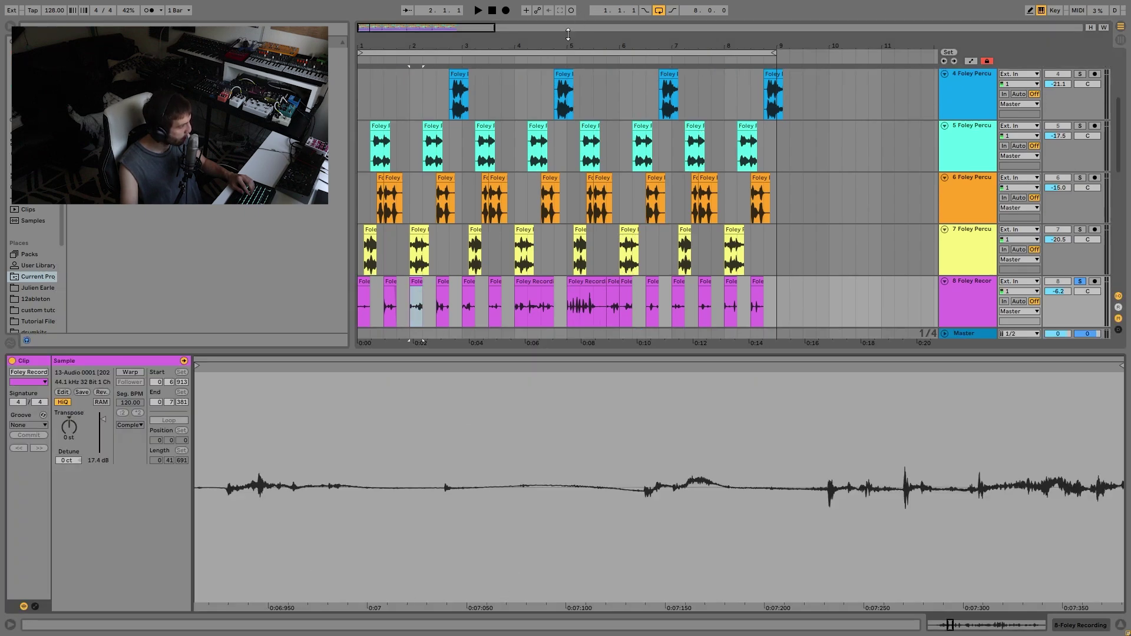
pyautogui.moveTo(571, 39); pyautogui.dragTo(599, 39)
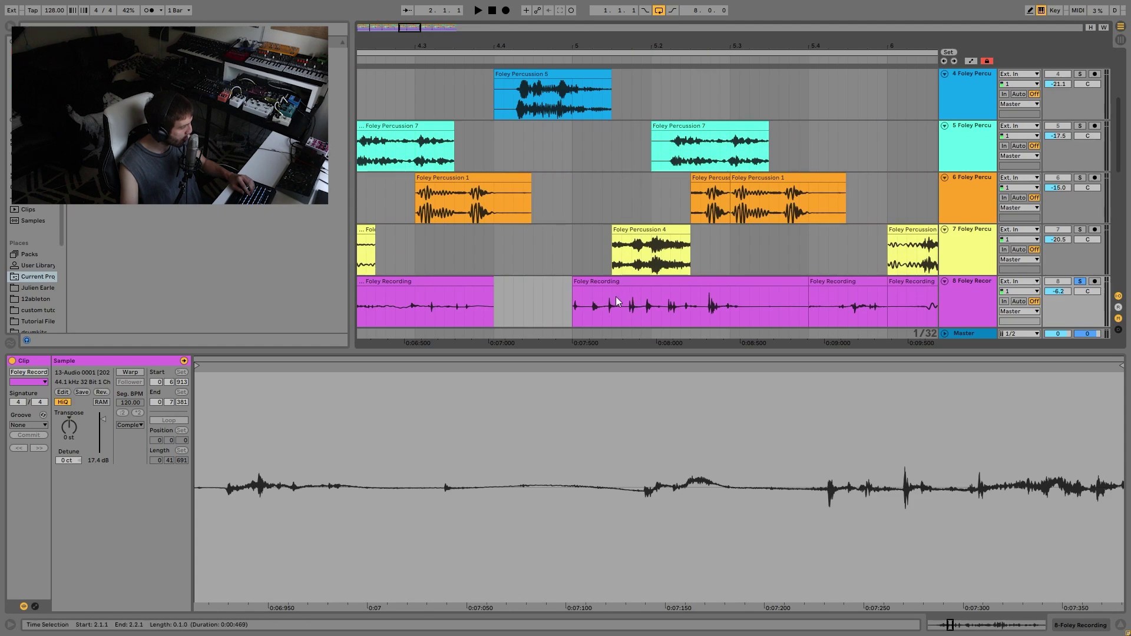
pyautogui.click(575, 325)
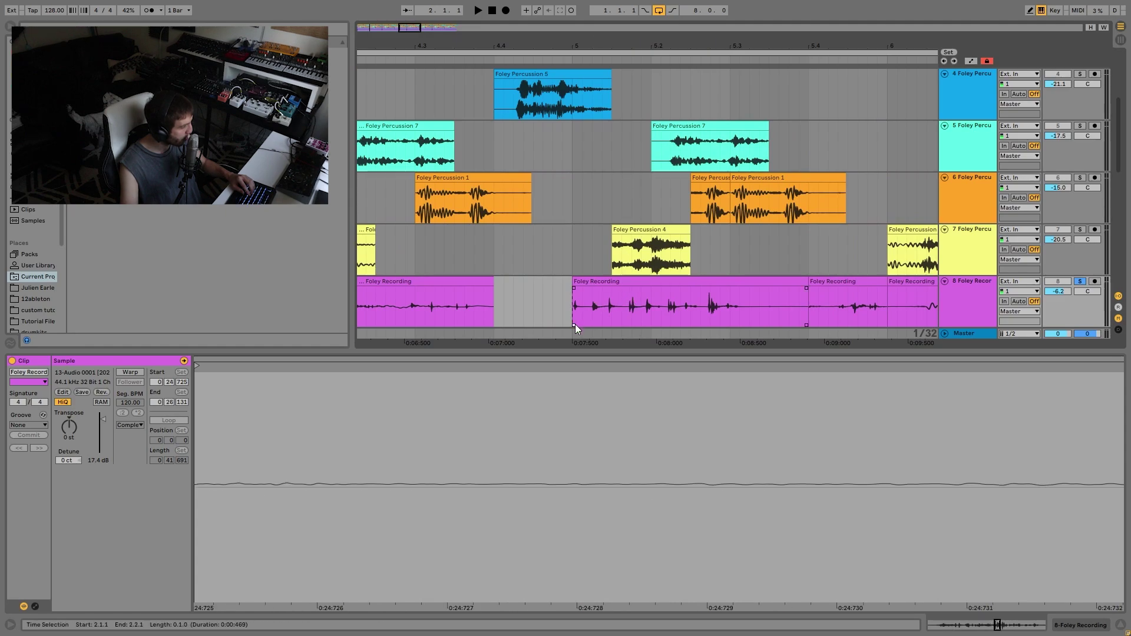
pyautogui.click(611, 299)
pyautogui.moveTo(611, 299); pyautogui.dragTo(670, 327)
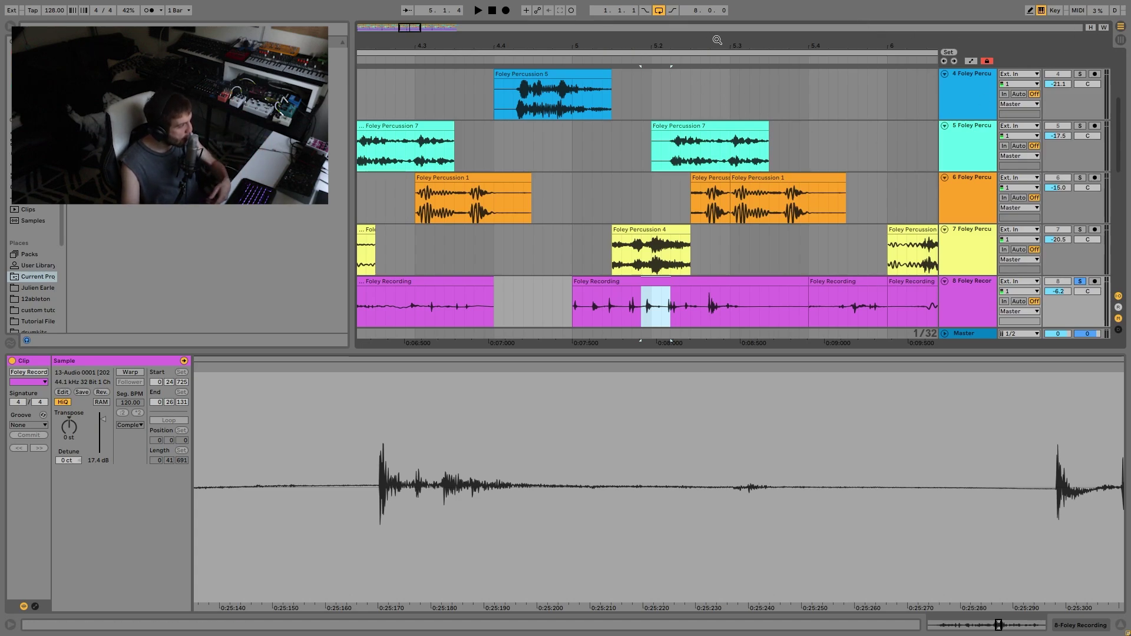
pyautogui.moveTo(717, 40); pyautogui.dragTo(618, 34)
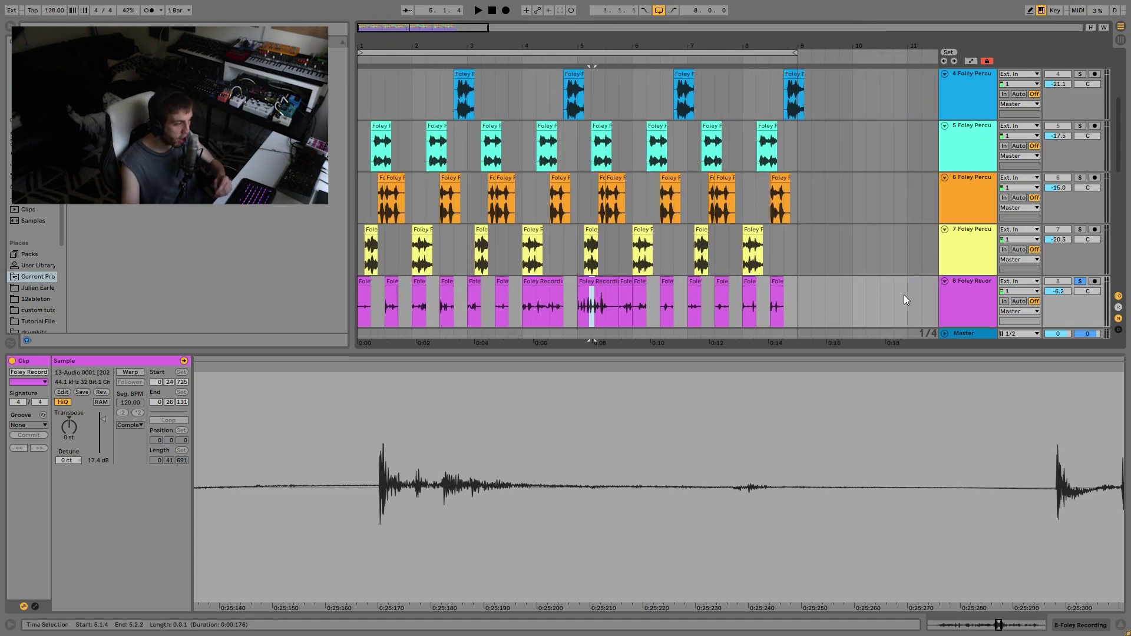
pyautogui.click(953, 289)
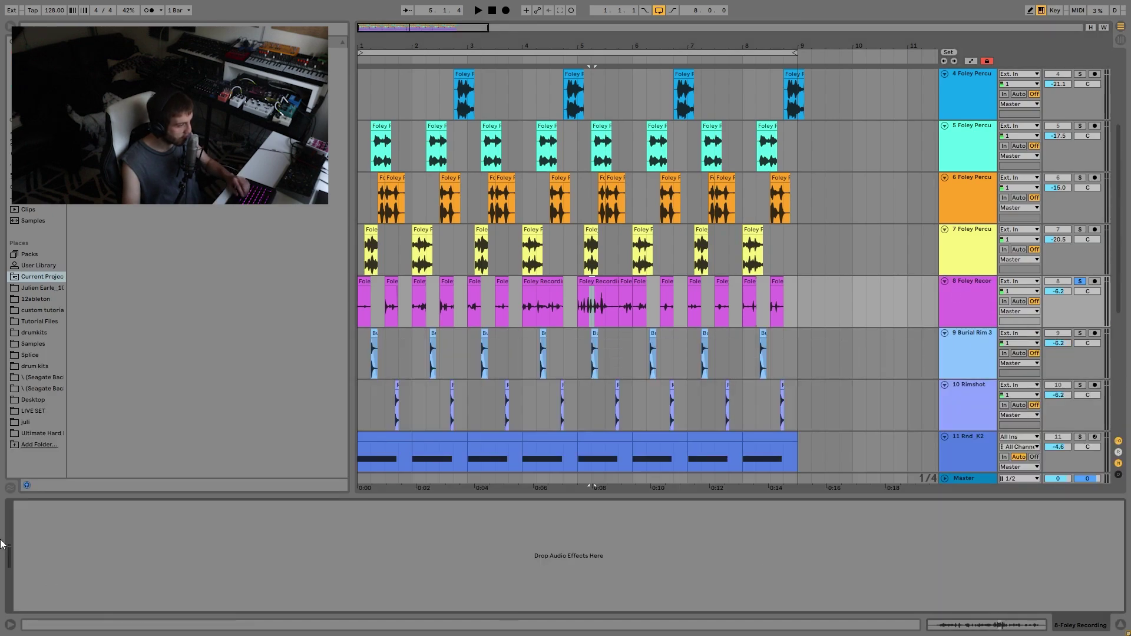
# Solo only the seven tracks from Burial Rim 3 to Aki_H2 and play them together
pyautogui.scroll(-5, 877, 237)
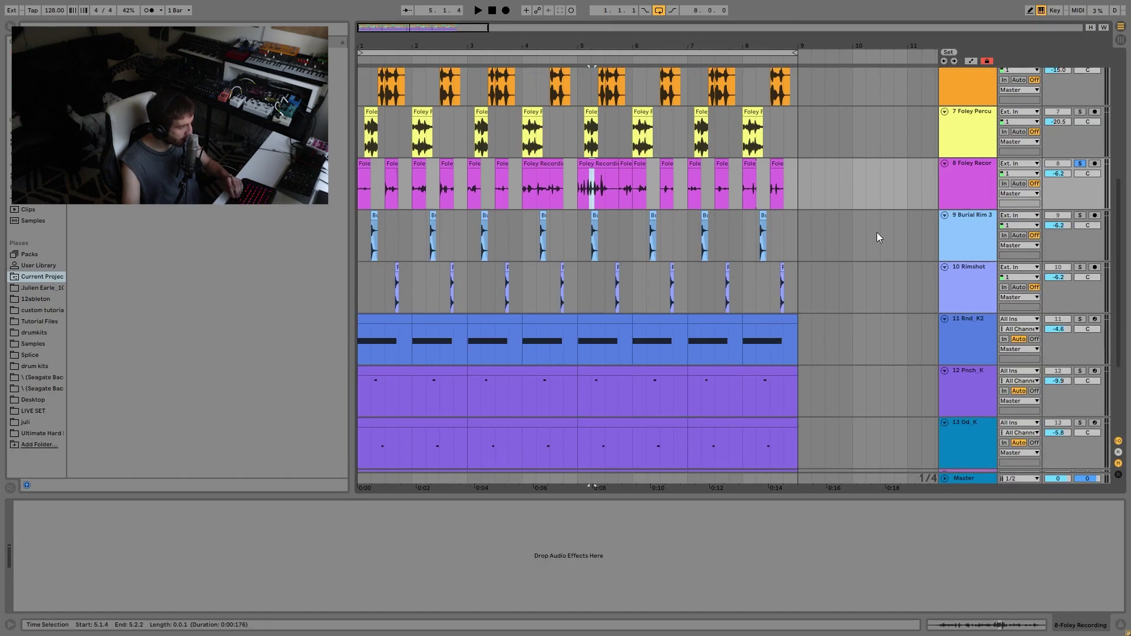
pyautogui.click(975, 243)
pyautogui.scroll(-6, 989, 330)
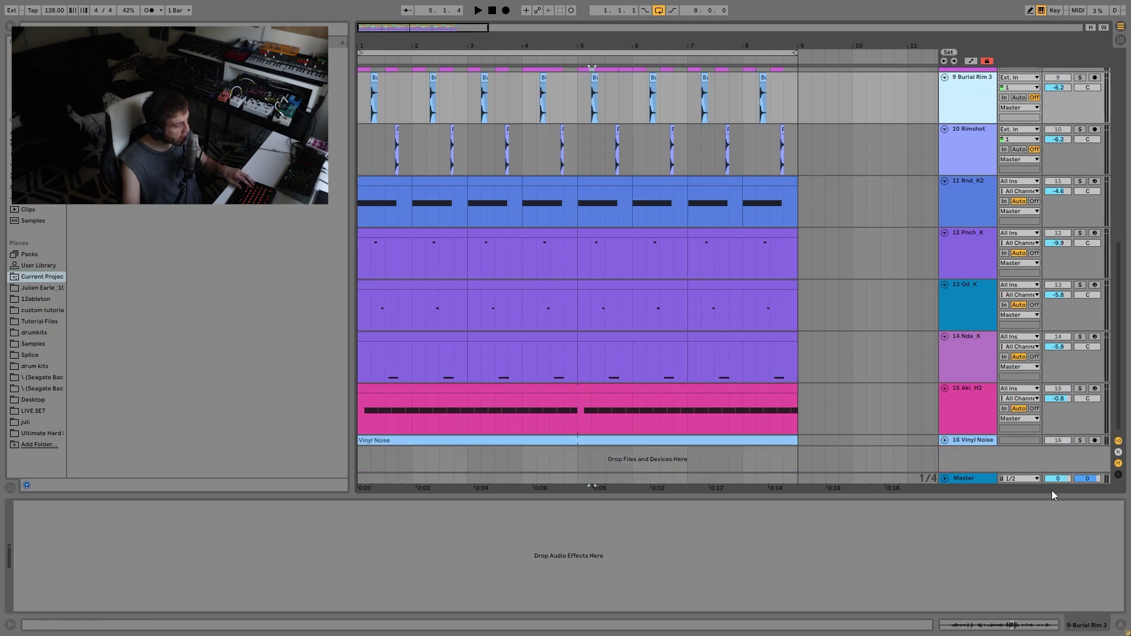
pyautogui.keyDown('shift'); pyautogui.click(973, 400); pyautogui.keyUp('shift')
pyautogui.click(1080, 389)
pyautogui.press('space')
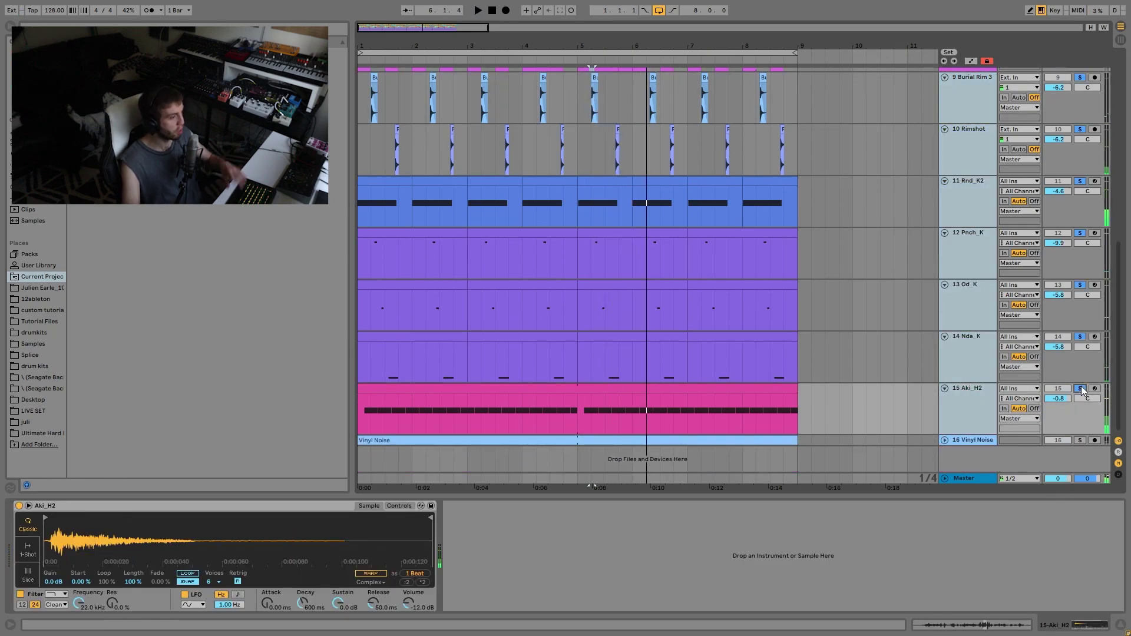
# Switch the solo back to the Foley Recording track alone and select its first clip at 1.1.1
pyautogui.scroll(5, 1081, 389)
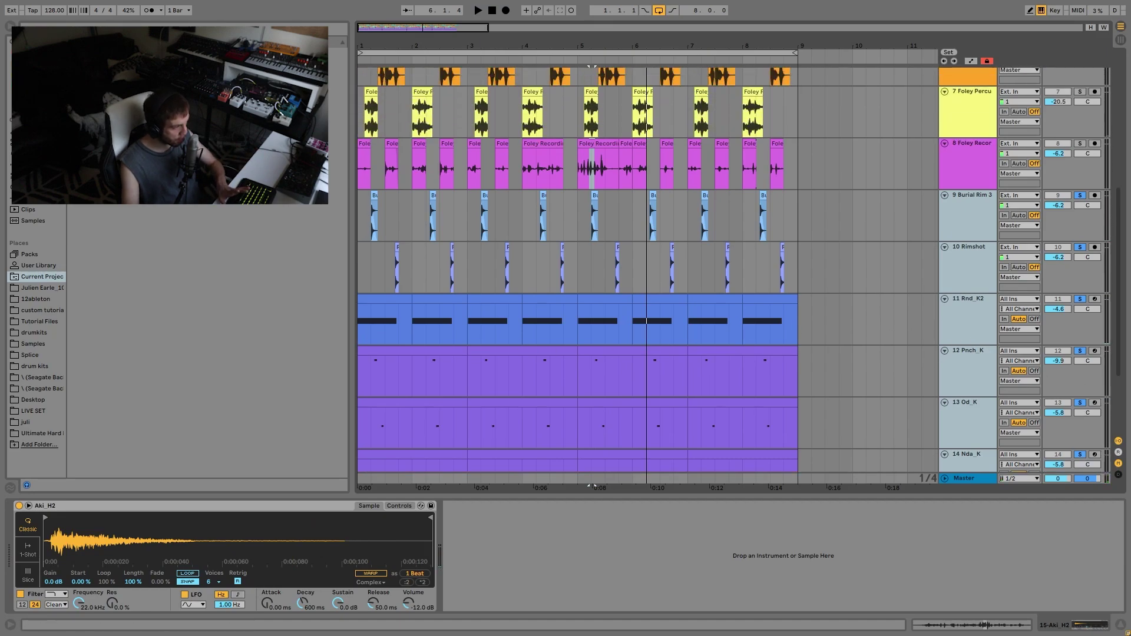
pyautogui.click(985, 147)
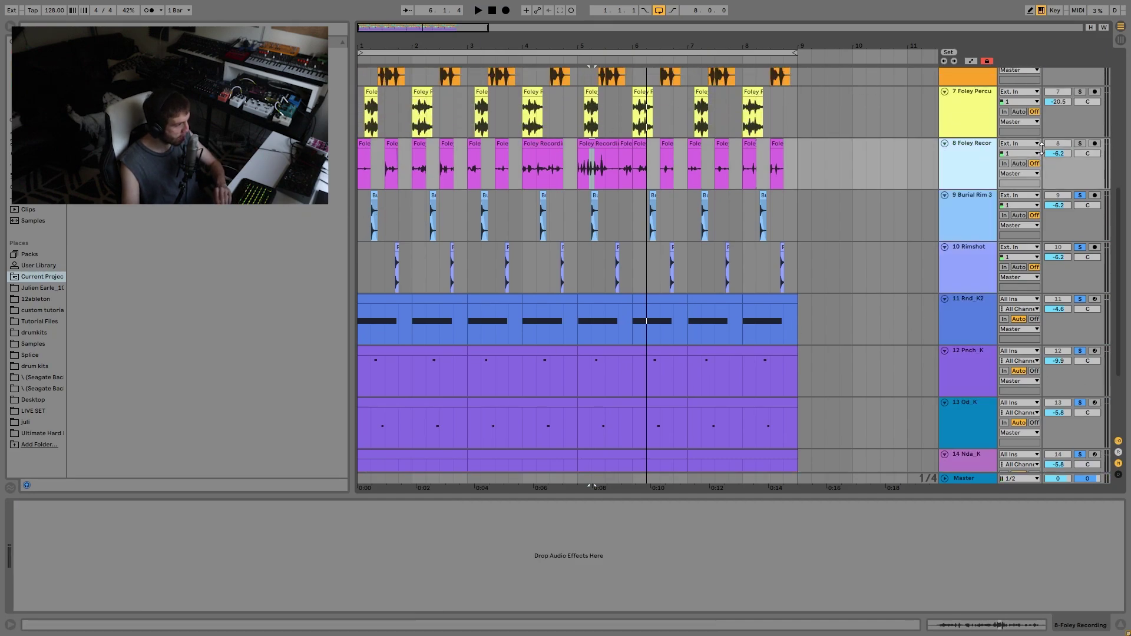
pyautogui.click(1081, 145)
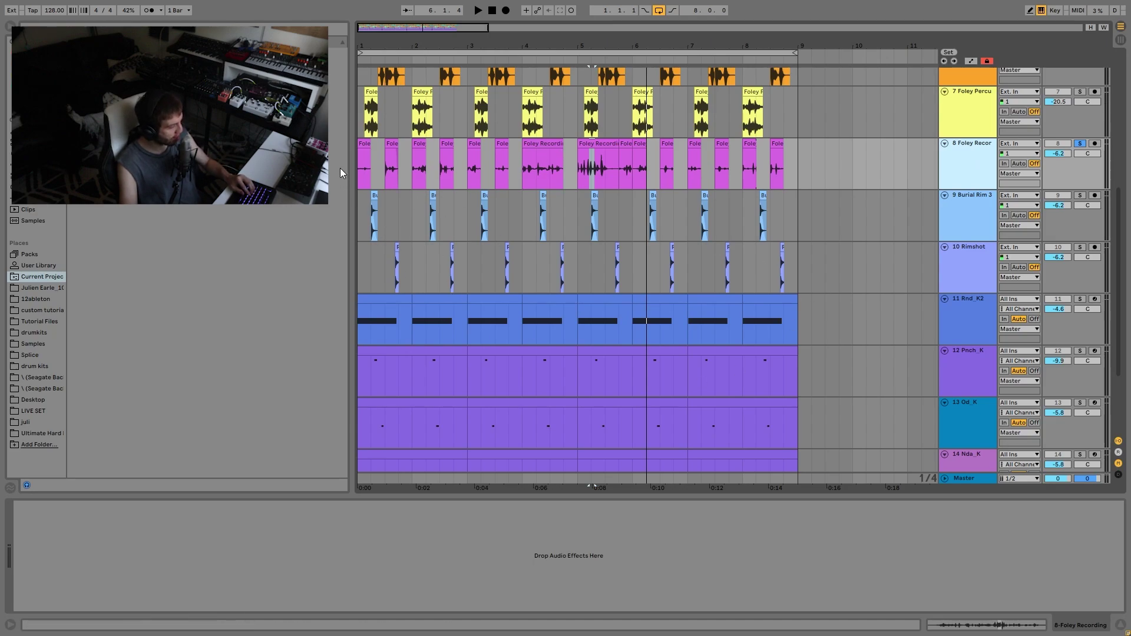
pyautogui.click(357, 147)
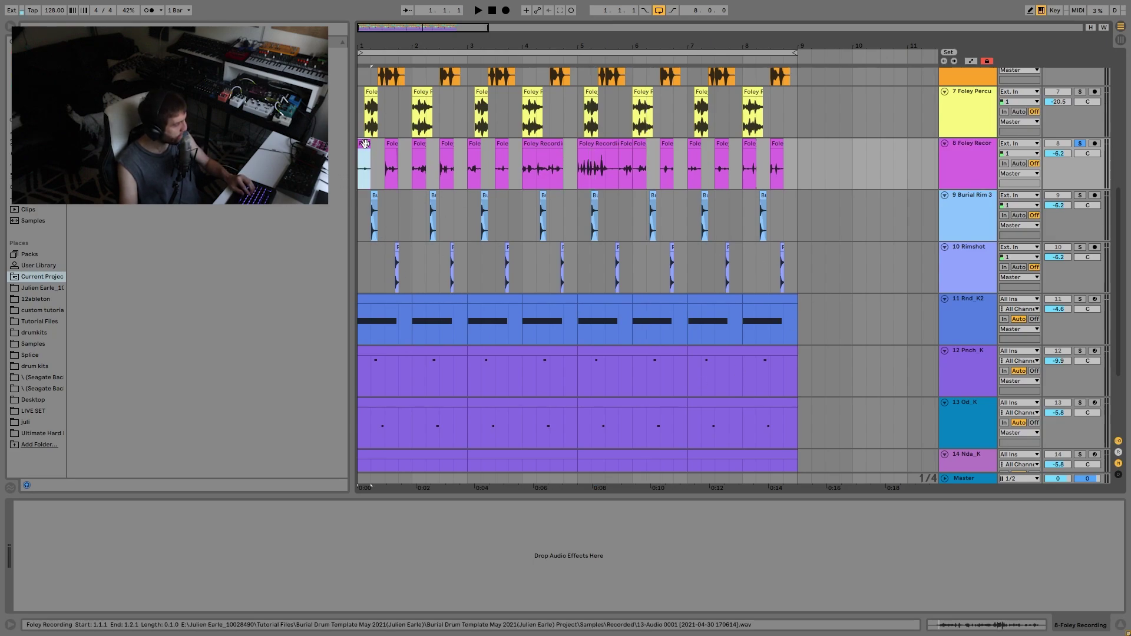
# Unsolo Foley Recording and deactivate the tracks above it, from Drum Loop to the last Foley Percussion
pyautogui.click(1079, 144)
pyautogui.click(977, 147)
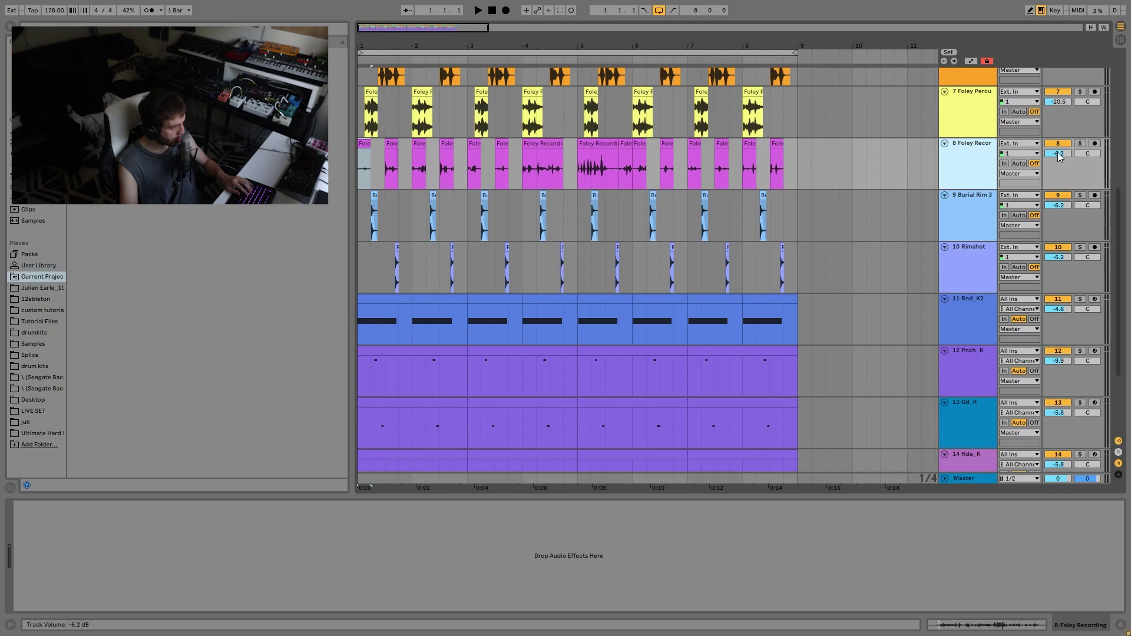
pyautogui.scroll(2, 1058, 139)
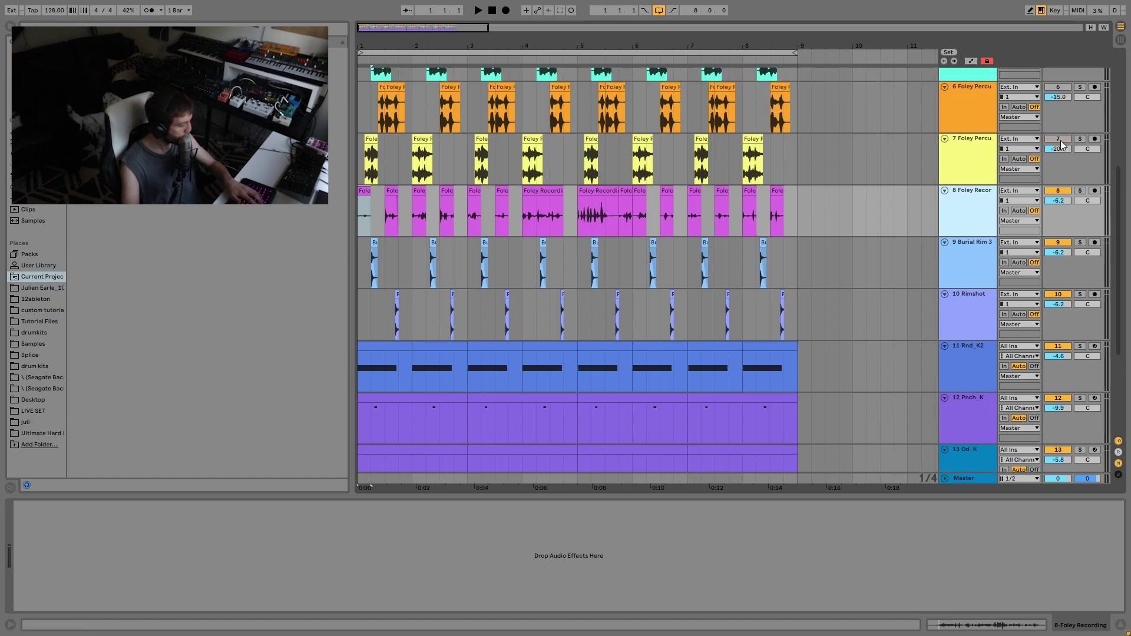
# Play Foley Recording with the rims, kicks and hat, and set its track volume to -4.5 dB
pyautogui.press('space')
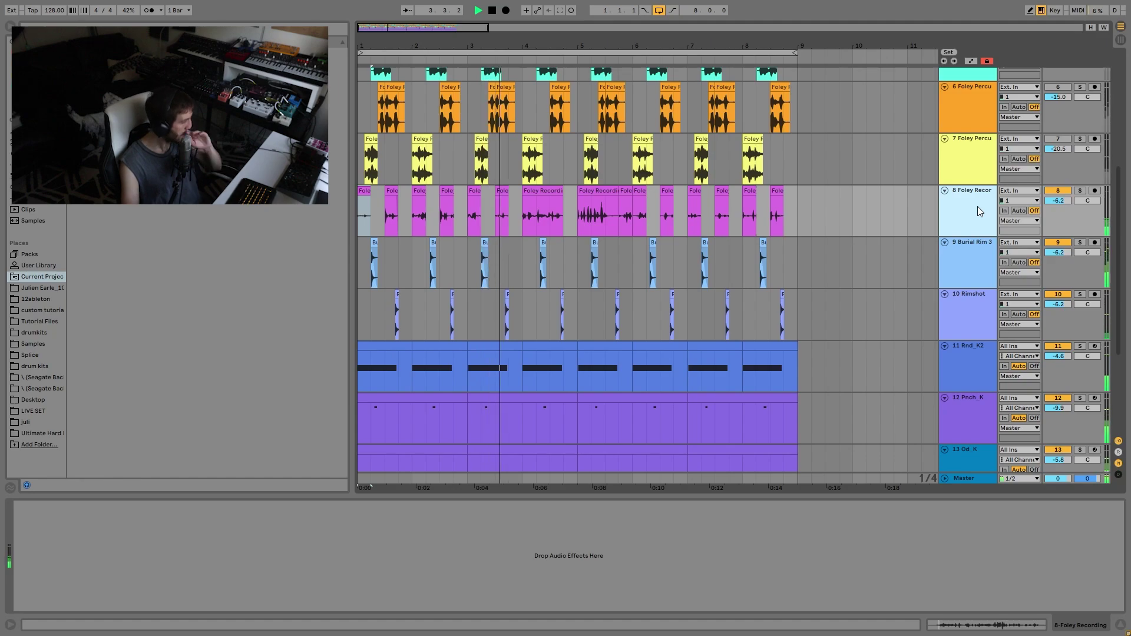
pyautogui.press('space')
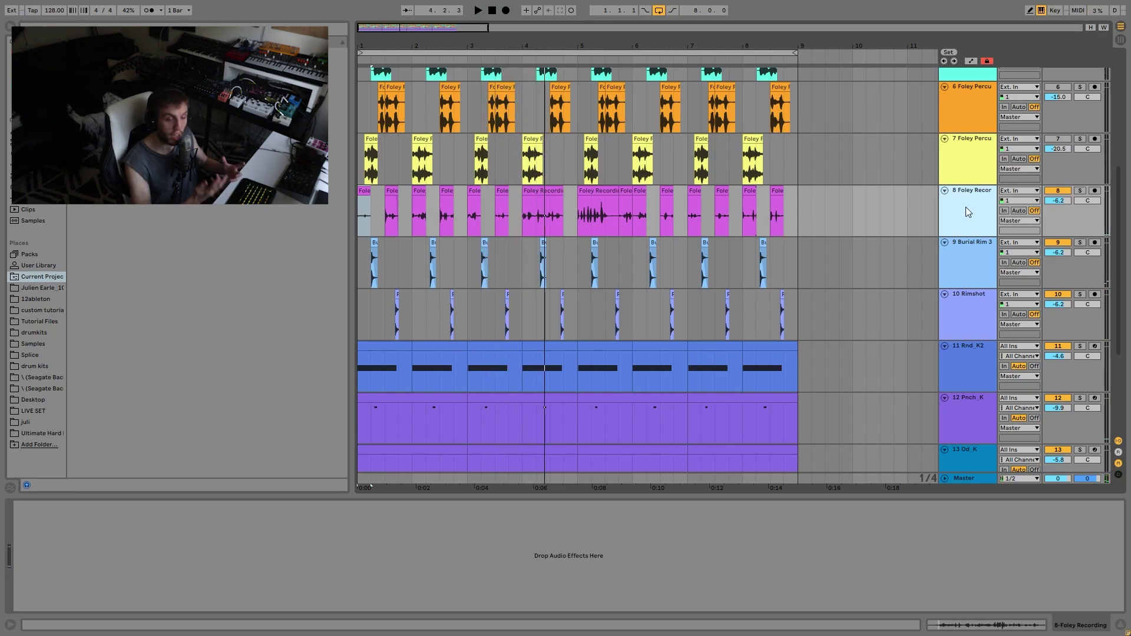
pyautogui.press('space')
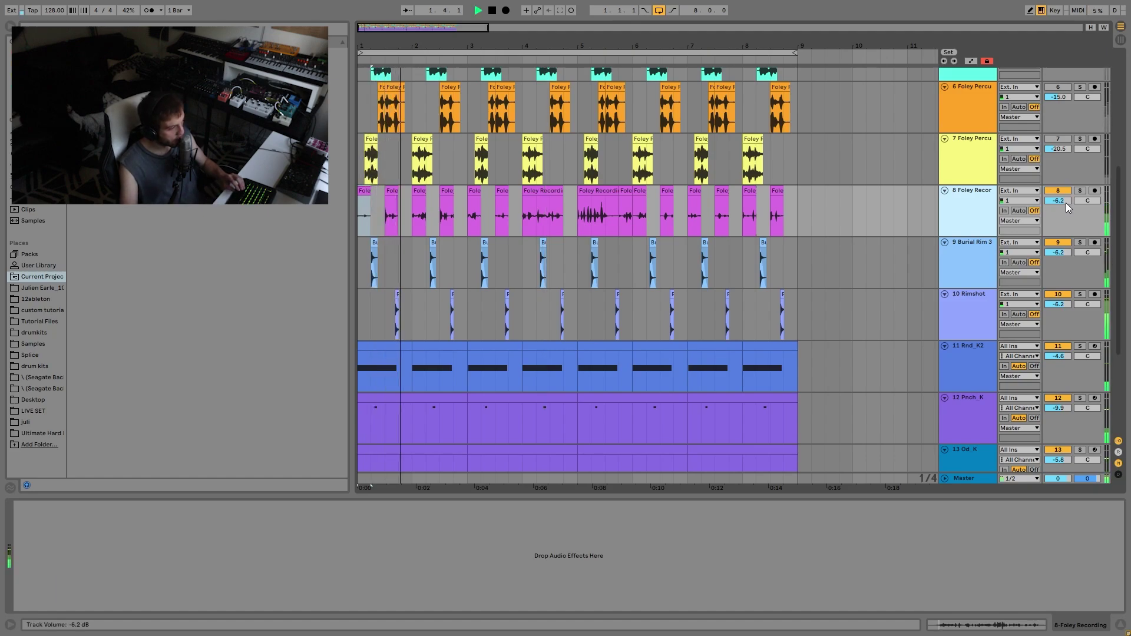
pyautogui.moveTo(1066, 203); pyautogui.dragTo(1049, 192)
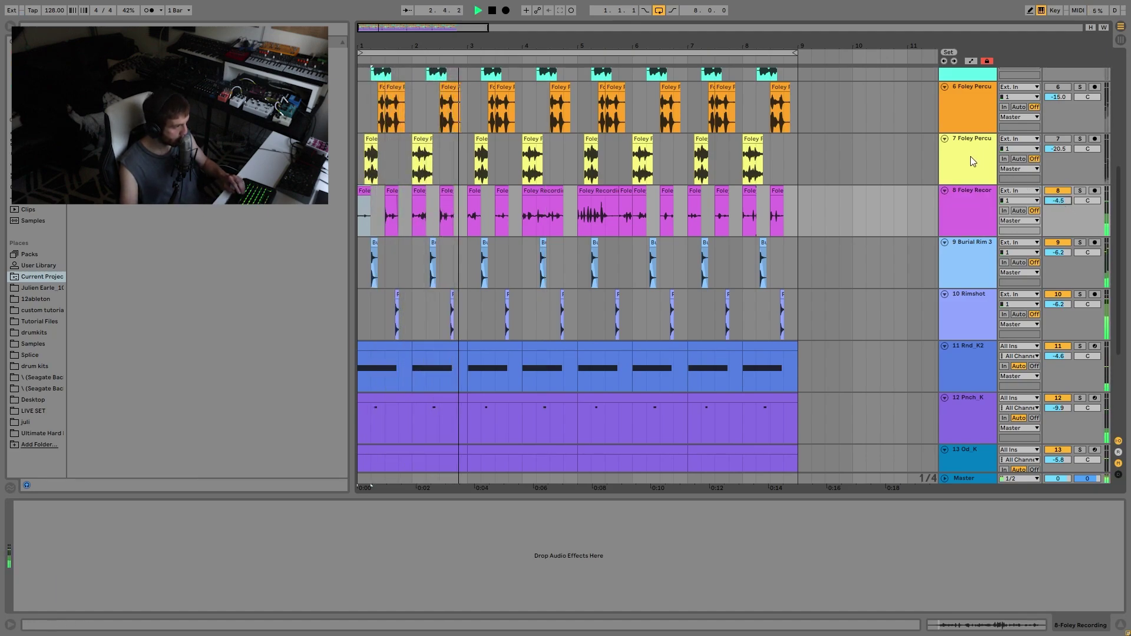
# Reactivate the Drum Loop track and audition its foley layer clip alone from 1.1.1
pyautogui.scroll(5, 662, 387)
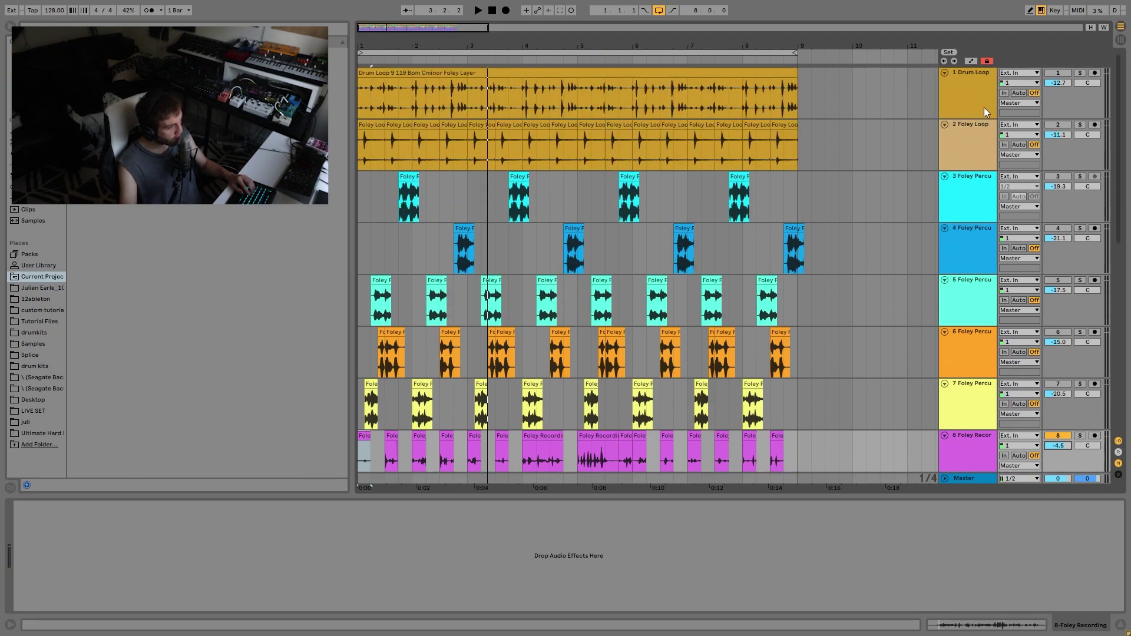
pyautogui.click(1059, 73)
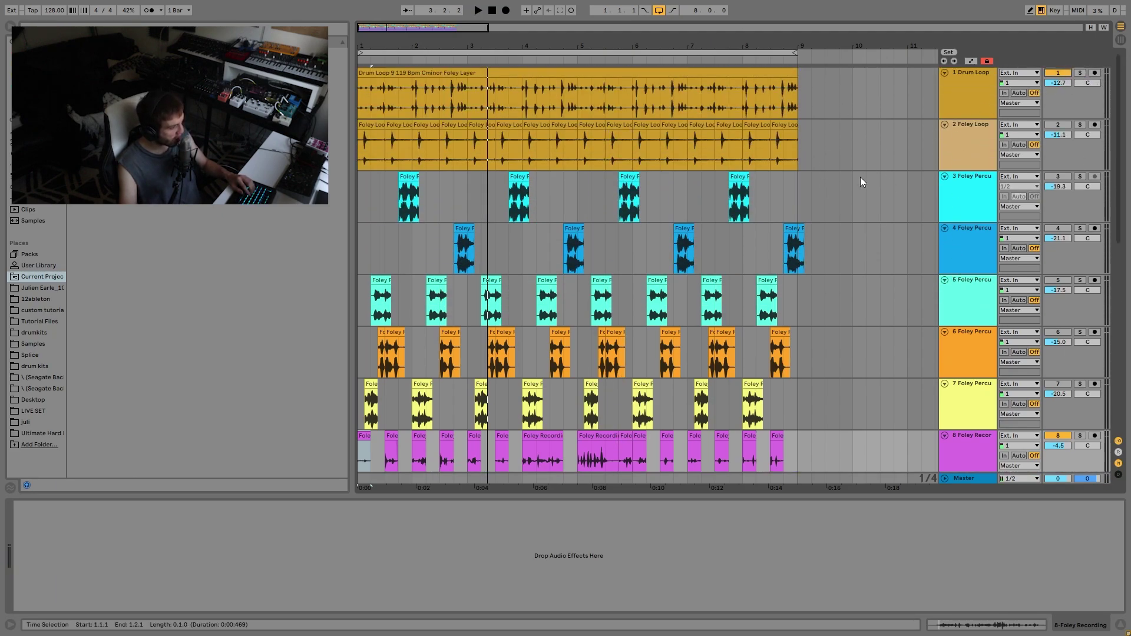
pyautogui.click(487, 73)
pyautogui.hotkey('ctrl', 'c')
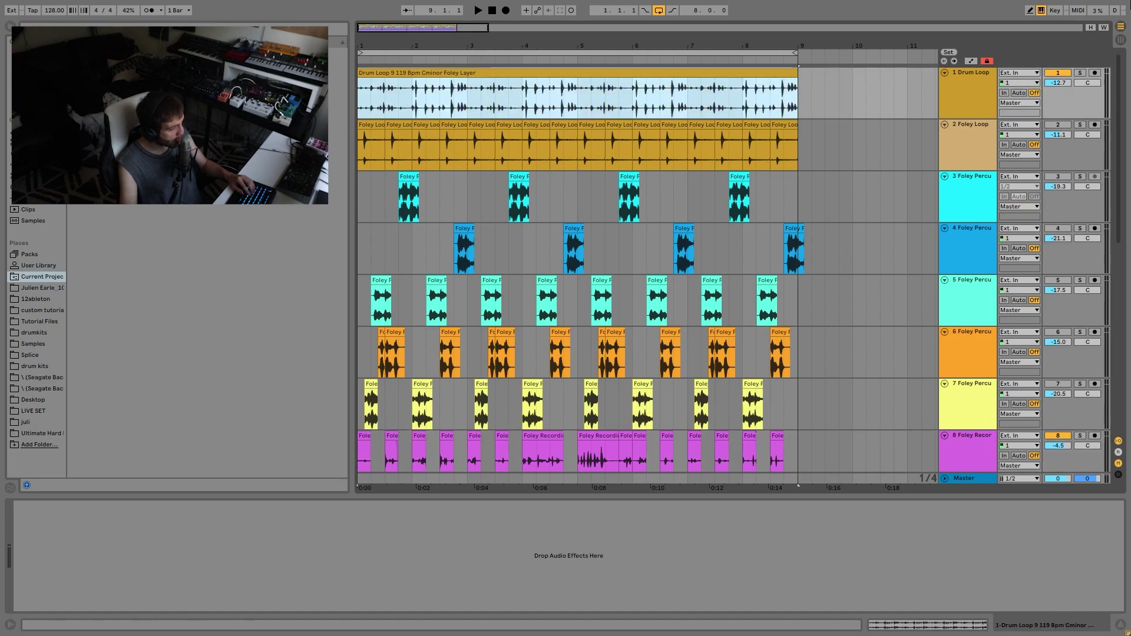
pyautogui.click(1078, 73)
pyautogui.press('space')
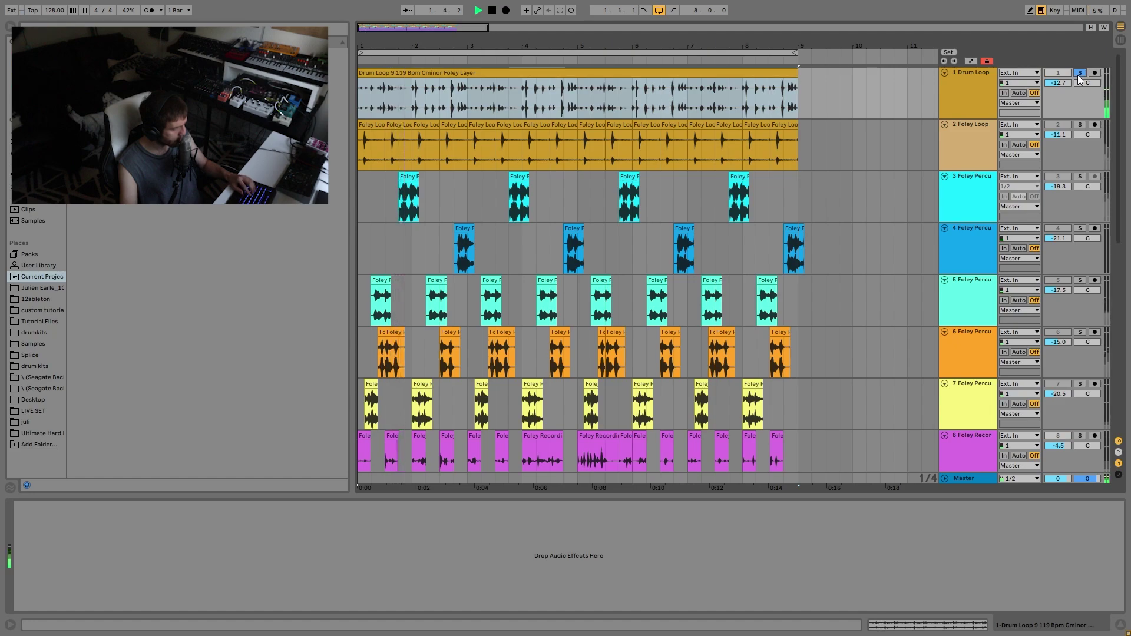
pyautogui.click(1078, 73)
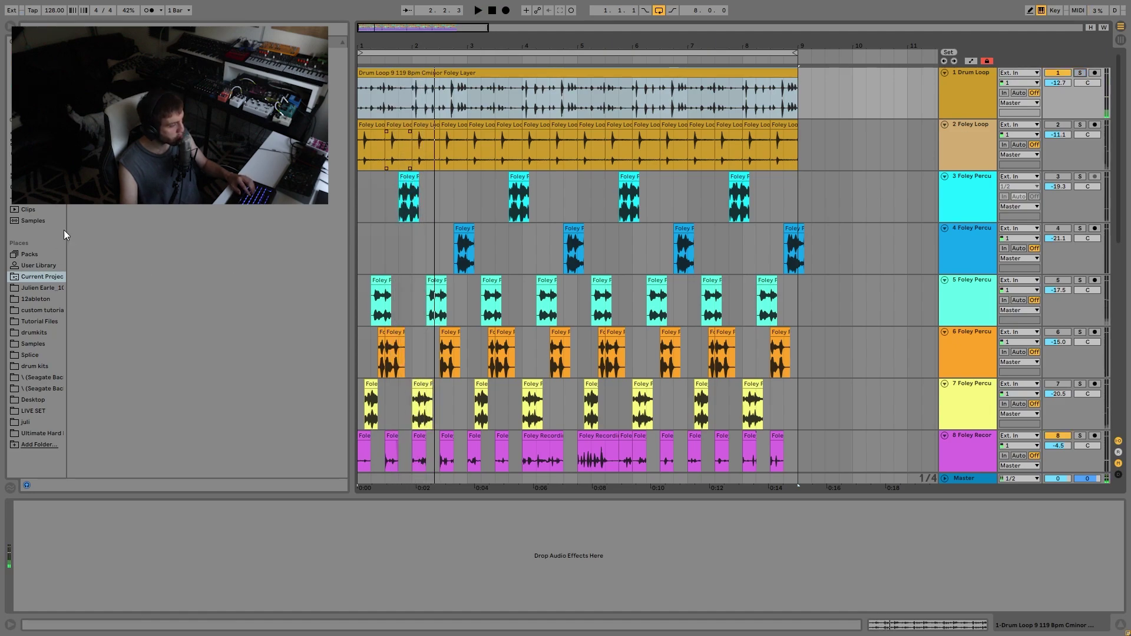
# Play the Drum Loop together with Foley Recording and the rims, kicks and hat from 1.1.1
pyautogui.scroll(-4, 546, 384)
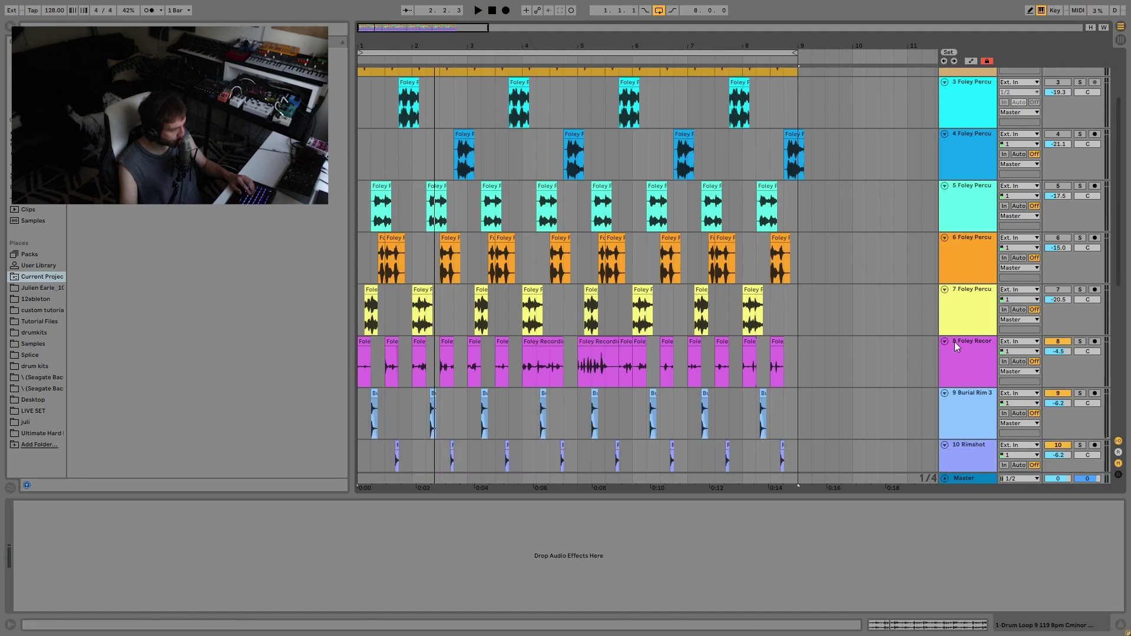
pyautogui.click(963, 352)
pyautogui.scroll(4, 709, 353)
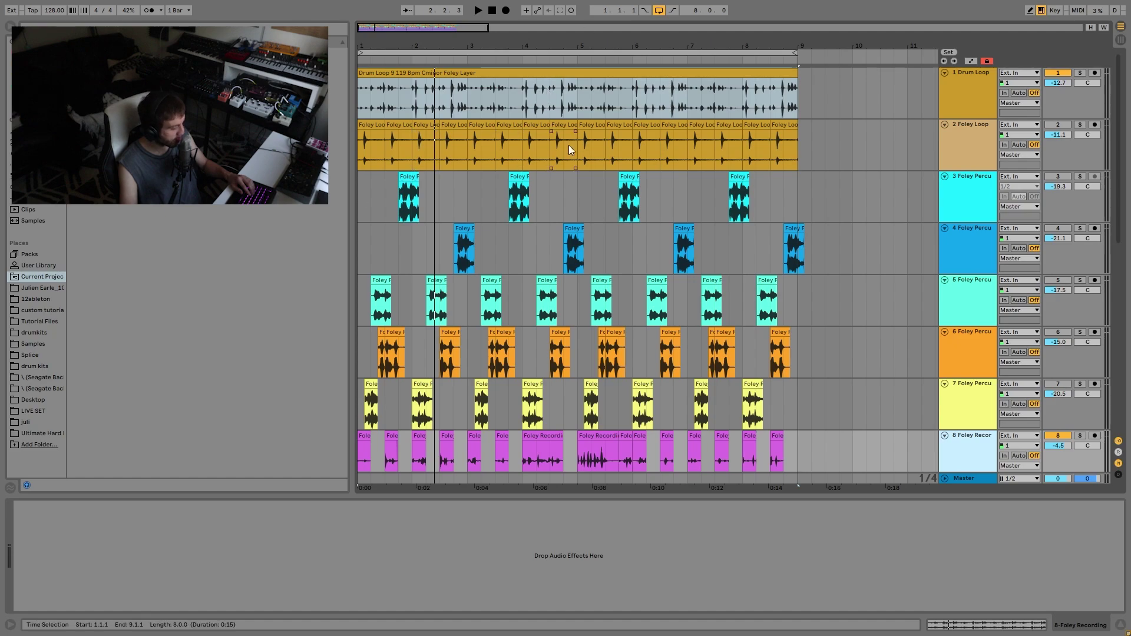
pyautogui.press('space')
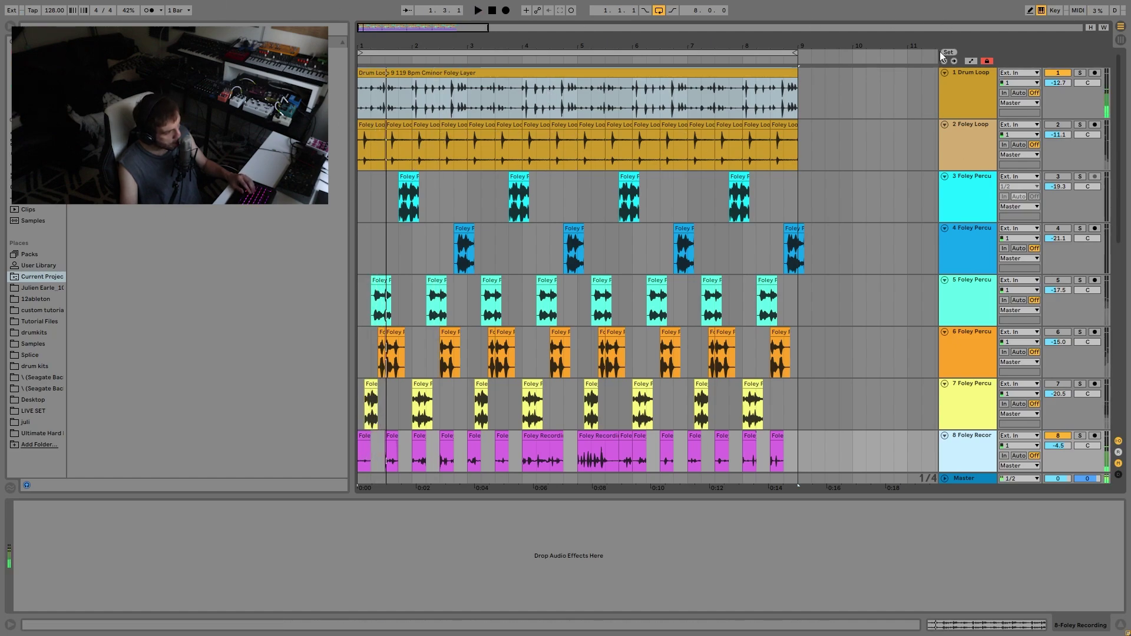
pyautogui.press('space')
pyautogui.press('space')
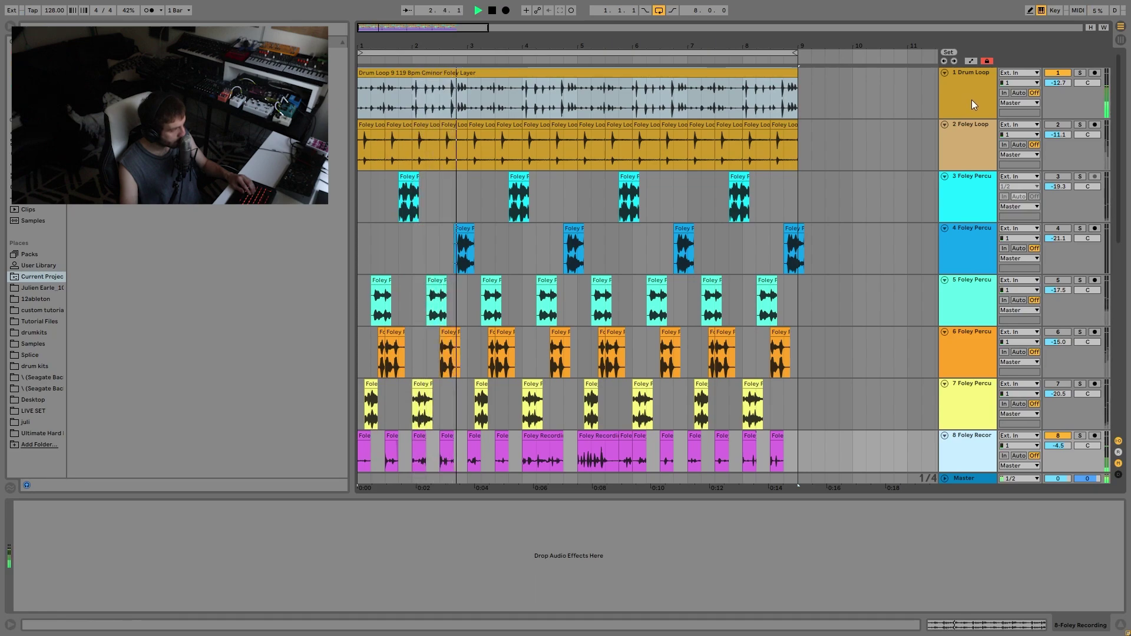
pyautogui.click(956, 81)
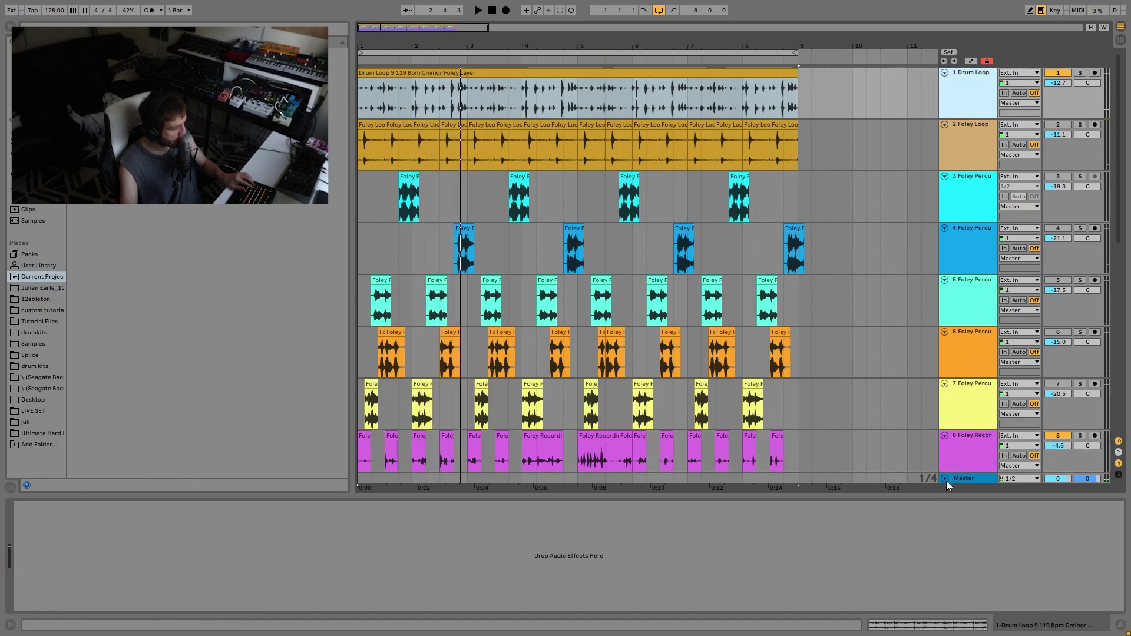
pyautogui.click(972, 458)
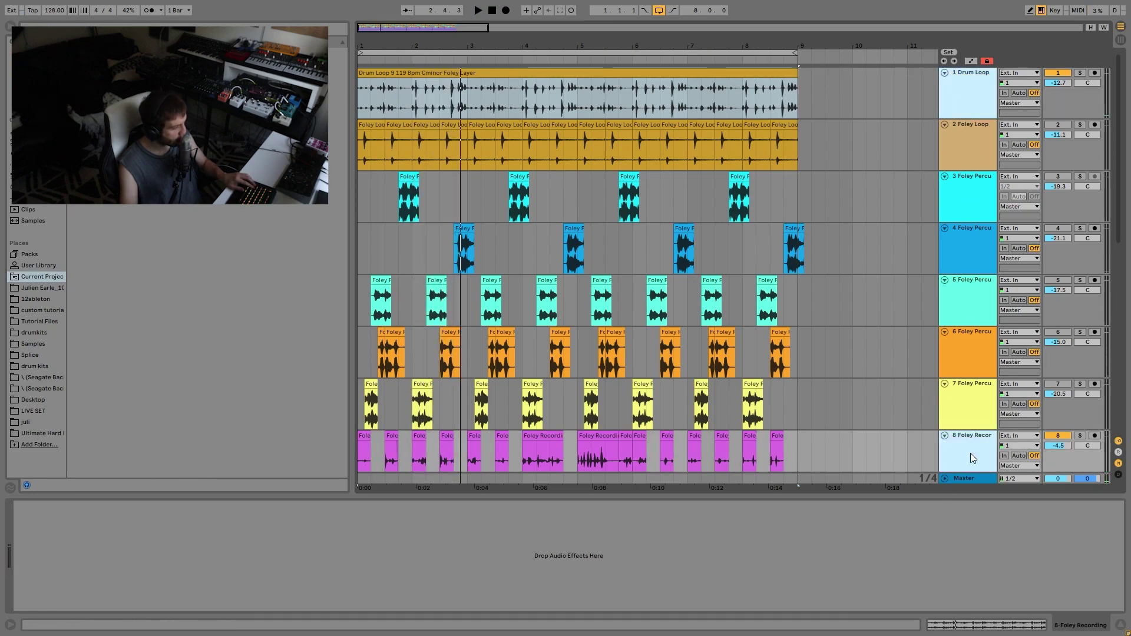
# Reactivate the Foley Loop track and play it with the other active layers from 1.1.1
pyautogui.click(1057, 125)
pyautogui.click(964, 132)
pyautogui.press('space')
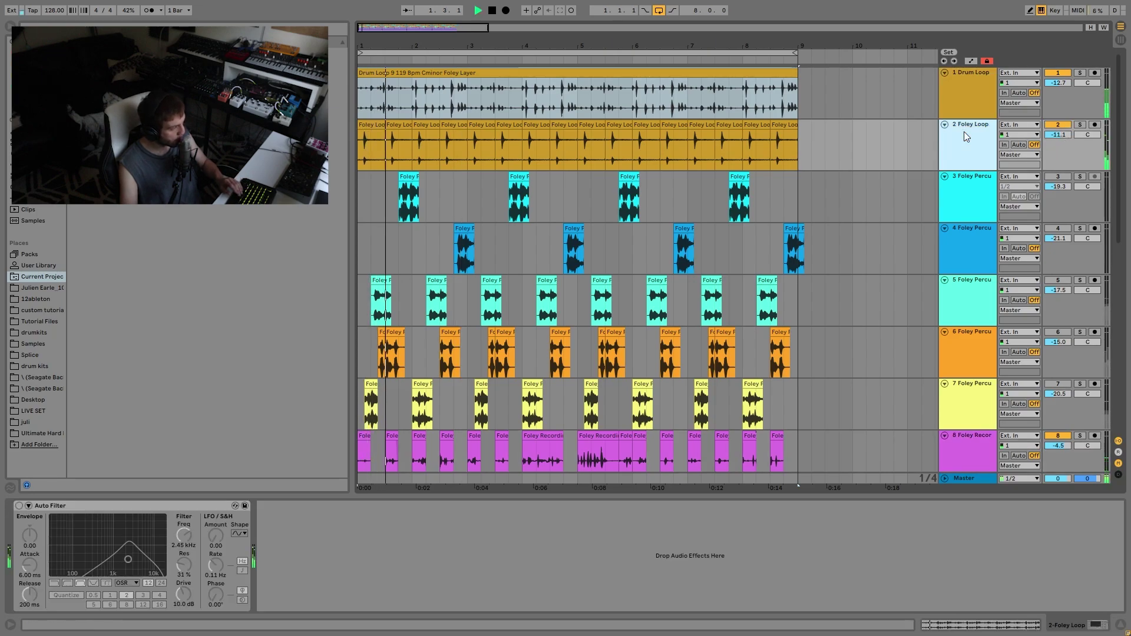
# Solo the Foley Loop track during playback, bring the other active layers back in, and stop playback
pyautogui.click(1080, 128)
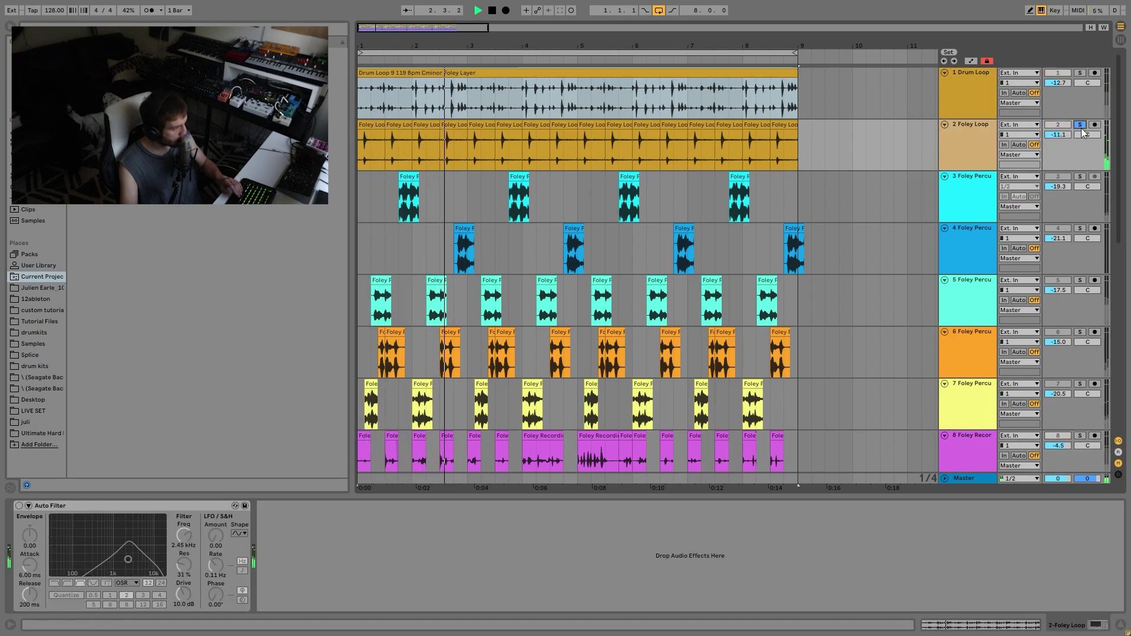
pyautogui.click(1080, 127)
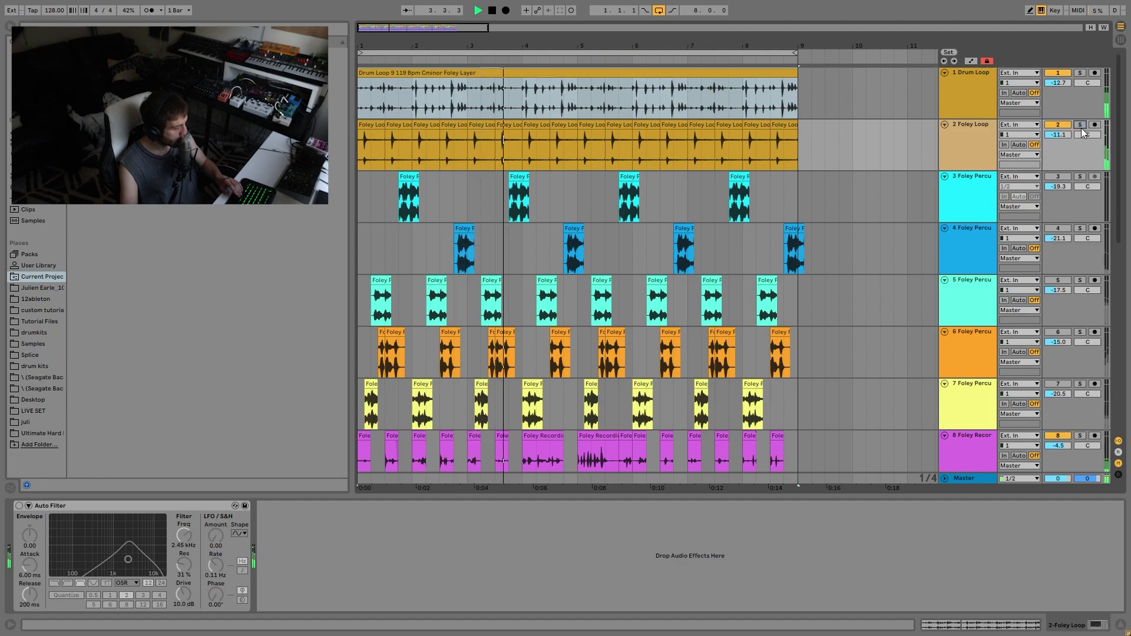
pyautogui.click(978, 122)
pyautogui.press('space')
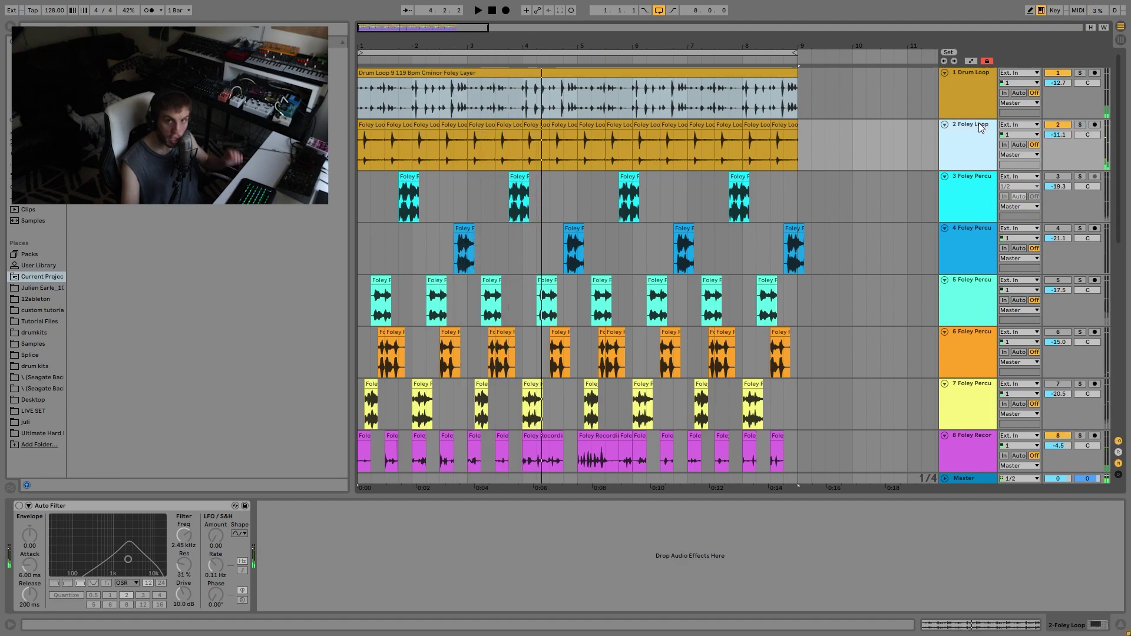
# Replay the Drum Loop and Foley Loop together with Foley Recording and the drums from 1.1.1
pyautogui.press('space')
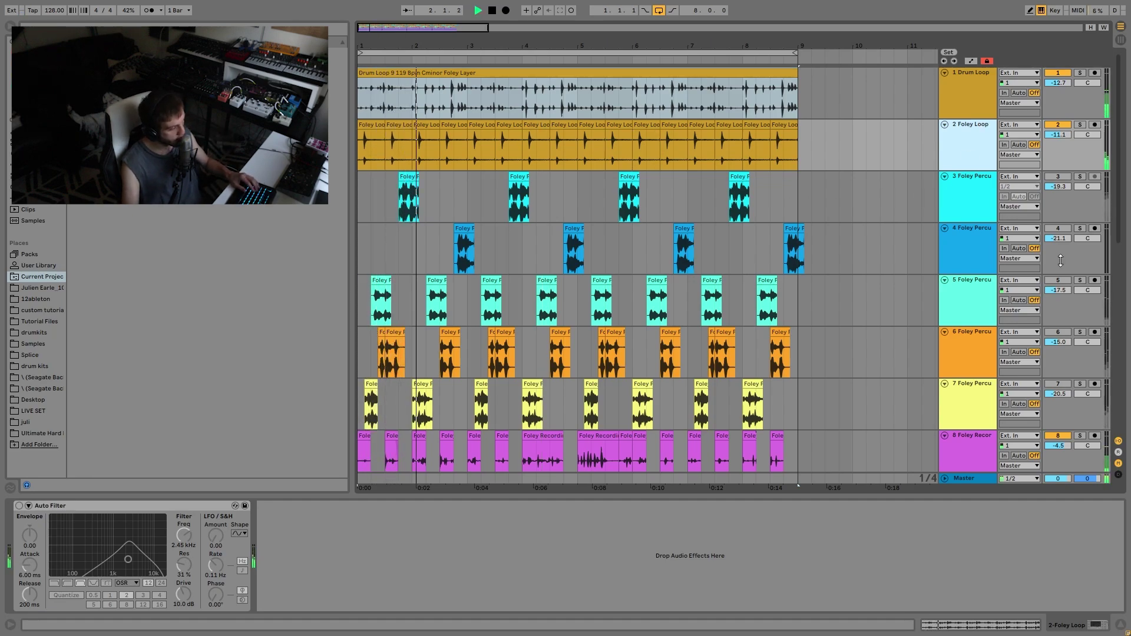
pyautogui.scroll(-1, 1060, 260)
pyautogui.press('space')
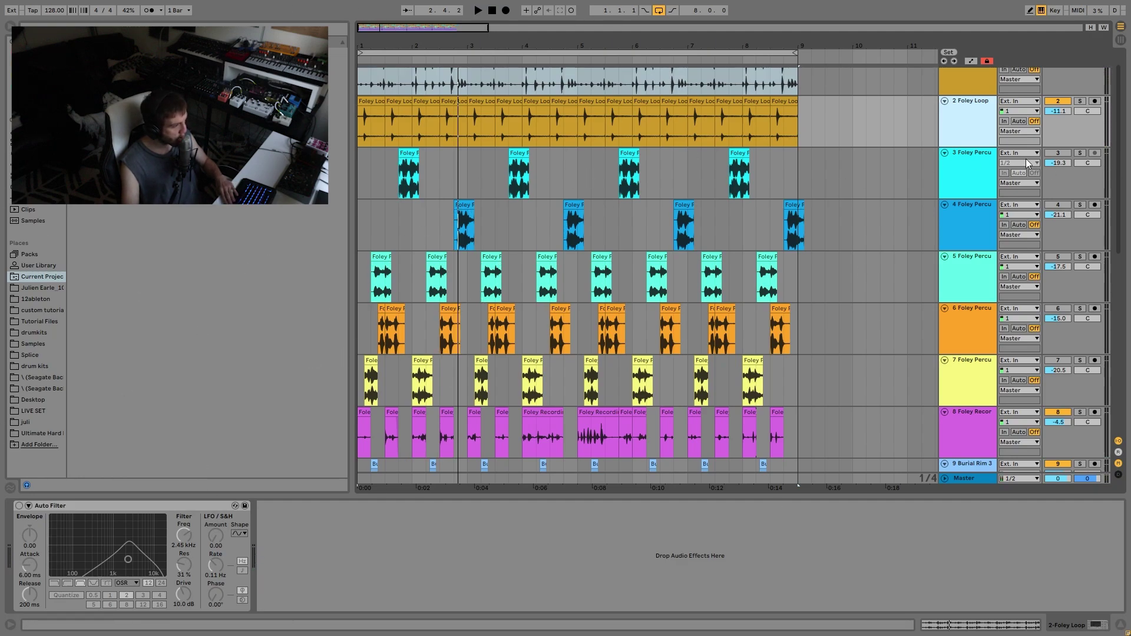
# Reactivate Foley Percussion tracks 3 and 4 and play them with the other active layers from 1.1.1
pyautogui.click(1068, 156)
pyautogui.click(1060, 205)
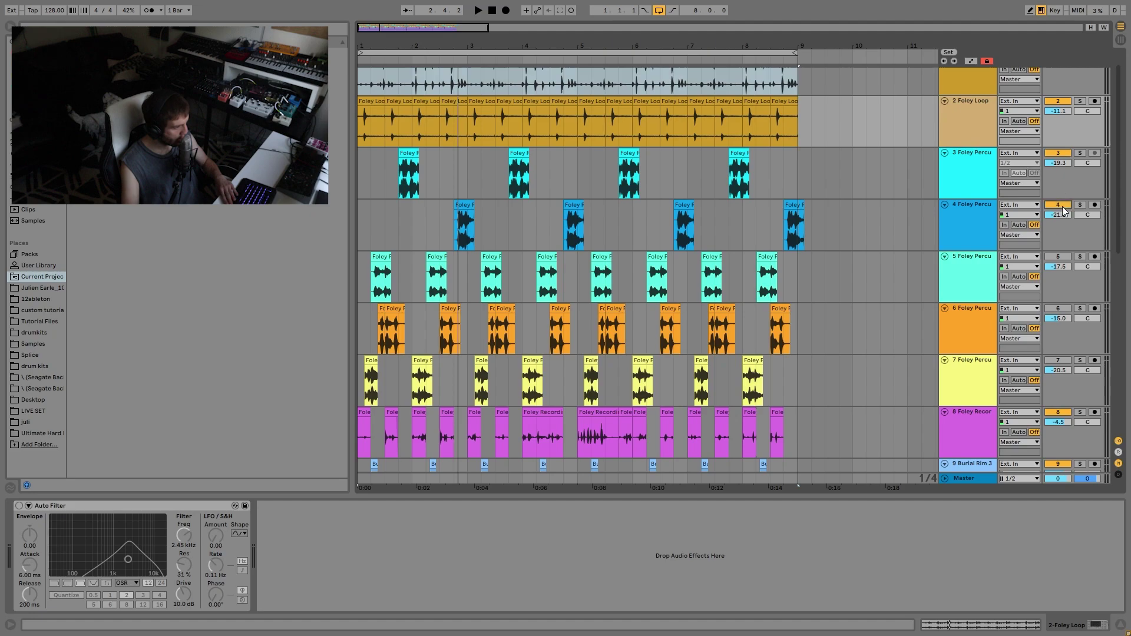
pyautogui.press('space')
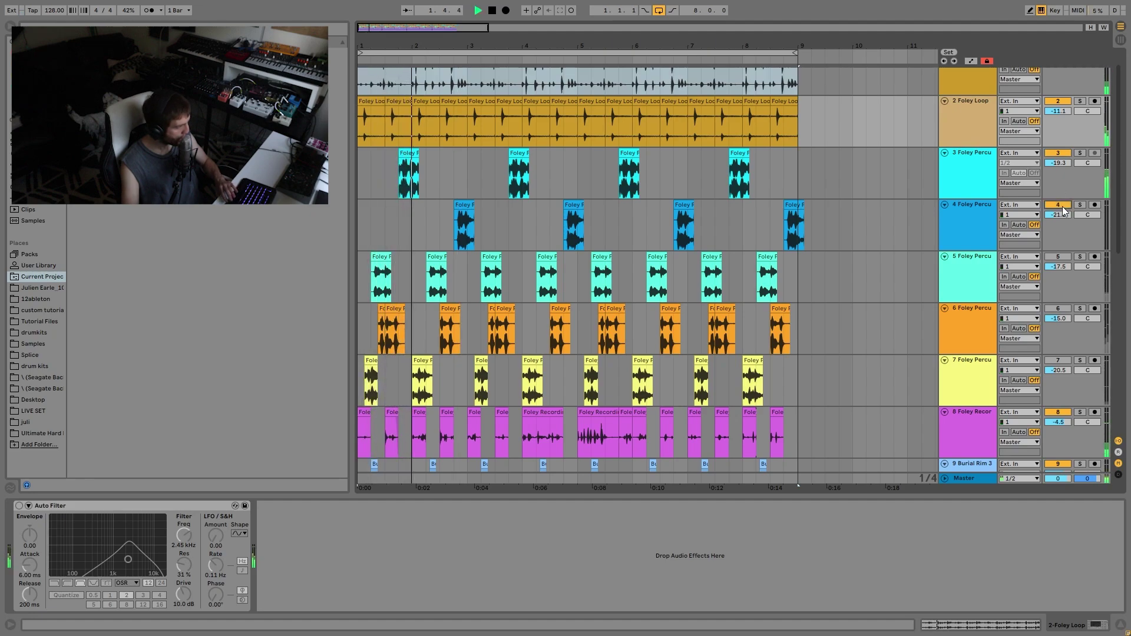
pyautogui.click(976, 237)
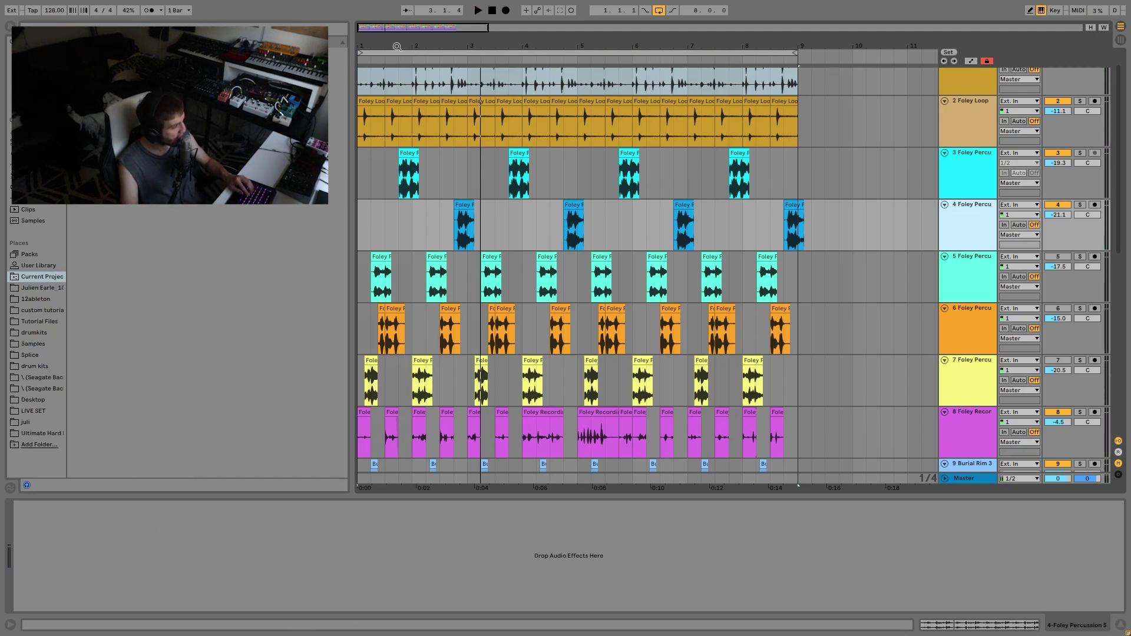
# Examine the placement of the first Foley Percussion clips, at 1.4.1 on track 3 and 2.4.1 on track 4
pyautogui.moveTo(397, 46); pyautogui.dragTo(404, 291)
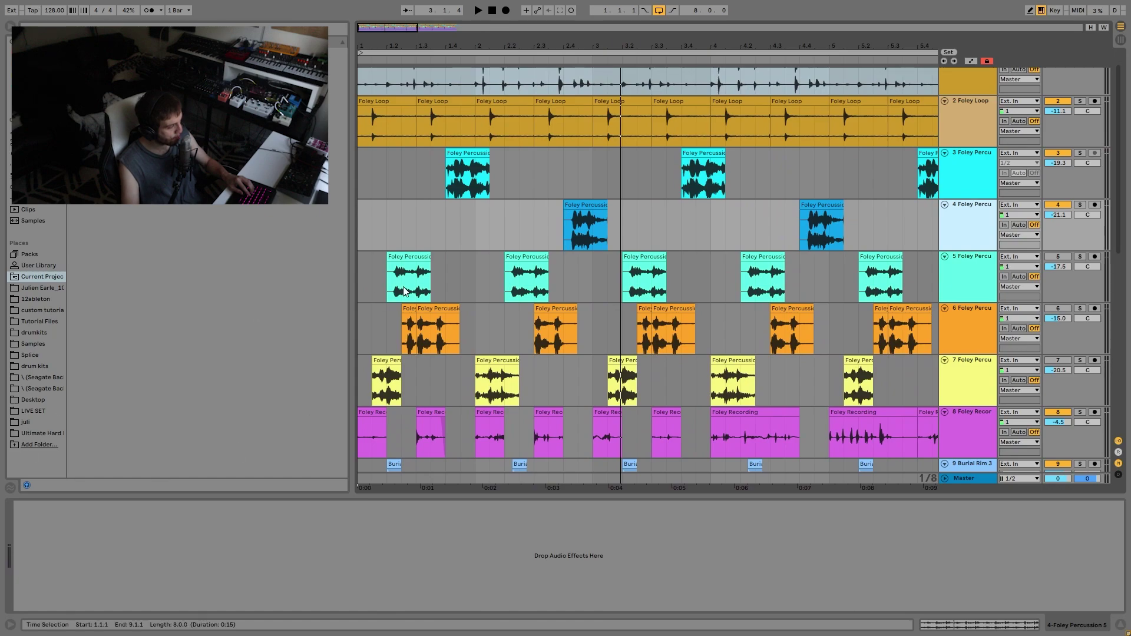
pyautogui.click(448, 154)
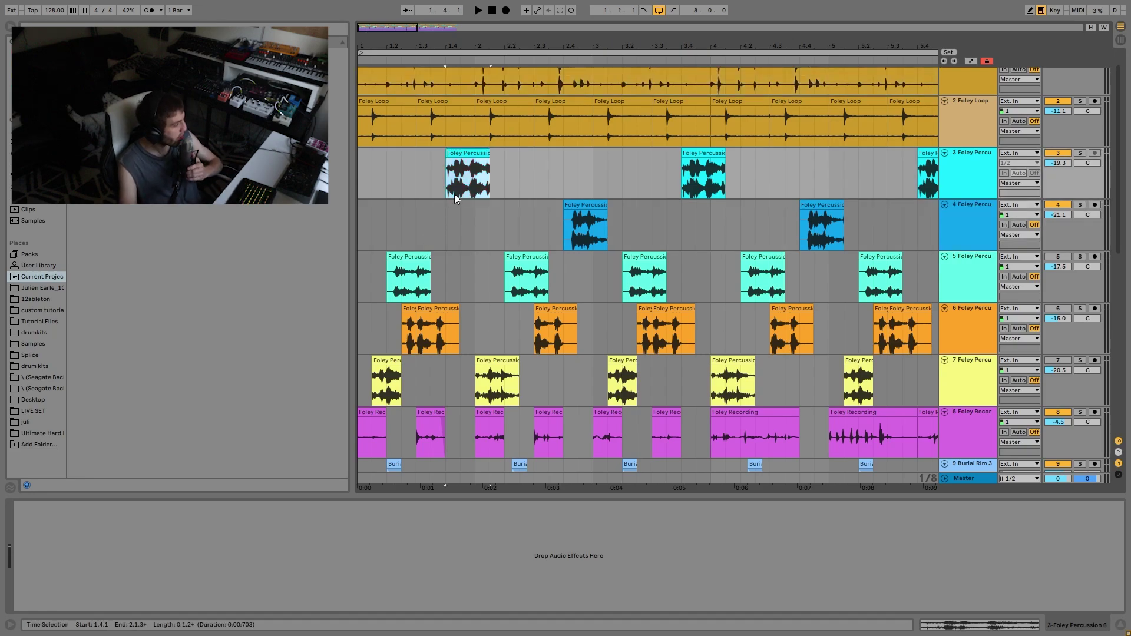
pyautogui.moveTo(443, 196); pyautogui.dragTo(513, 183)
pyautogui.moveTo(567, 224); pyautogui.dragTo(635, 268)
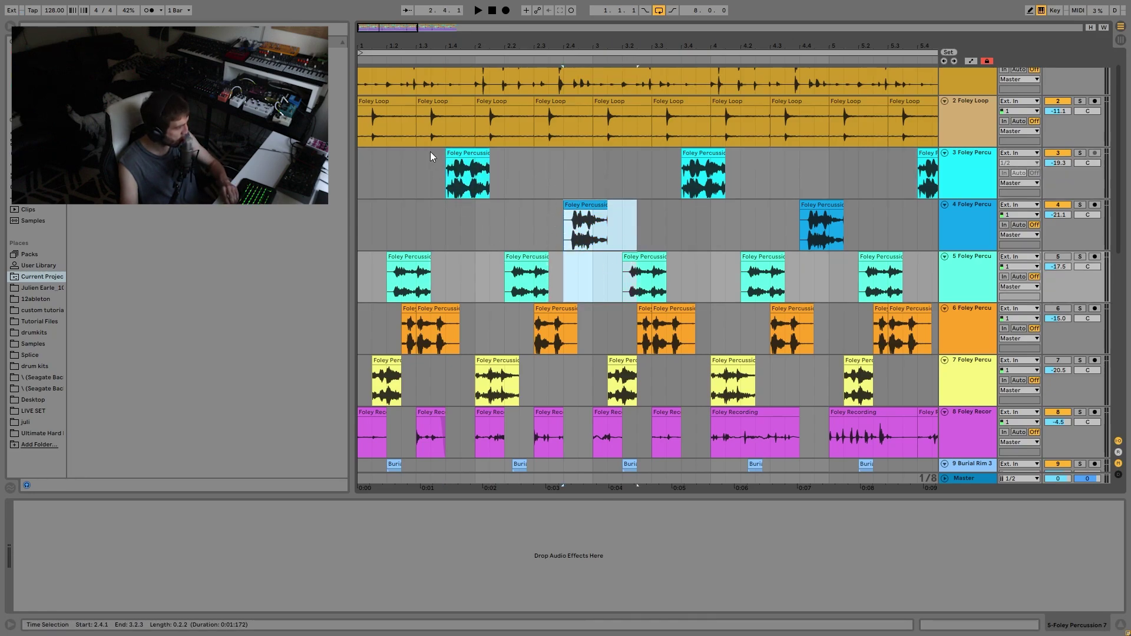
# Place the insert marker at 1.1.1 and audition Foley Percussion tracks 3 and 4 within the beat twice
pyautogui.click(361, 179)
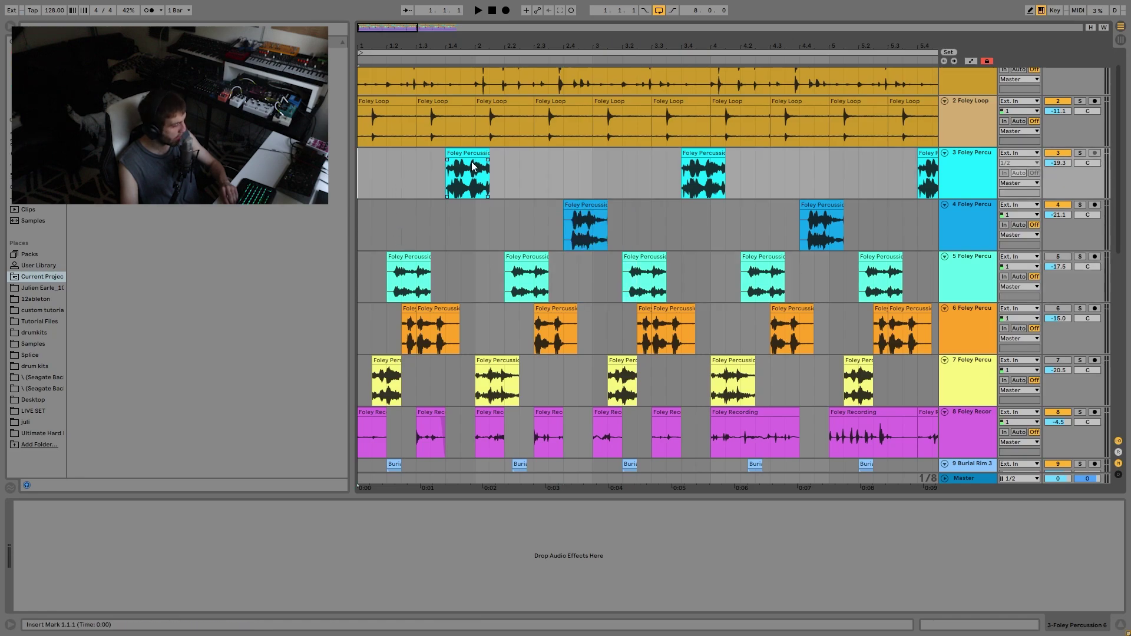
pyautogui.scroll(-2, 501, 403)
pyautogui.scroll(2, 519, 400)
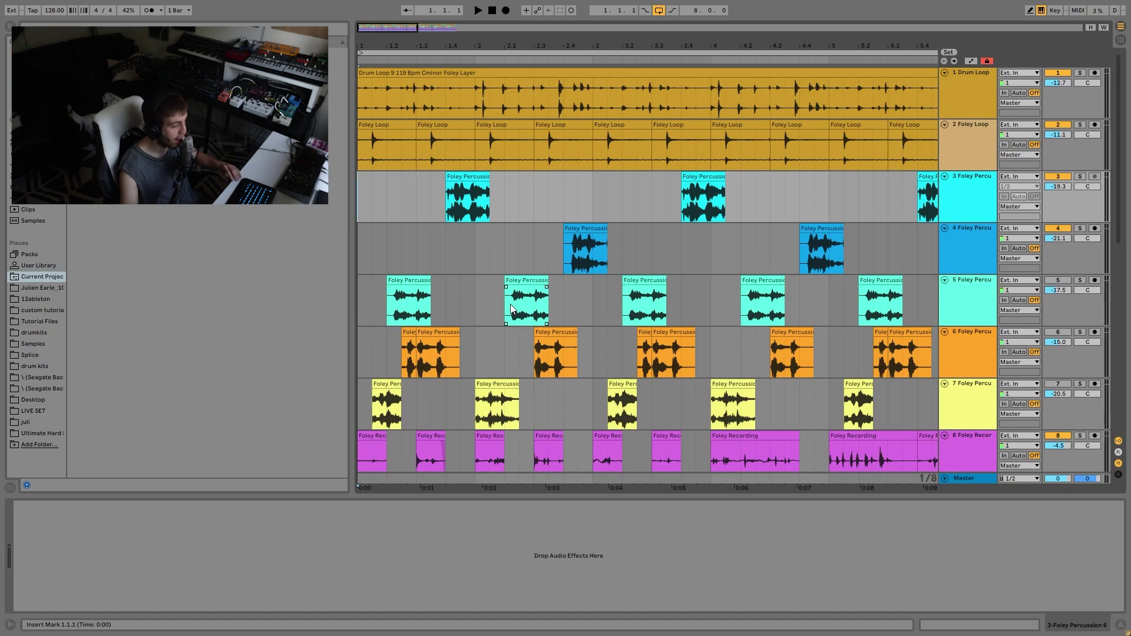
pyautogui.press('space')
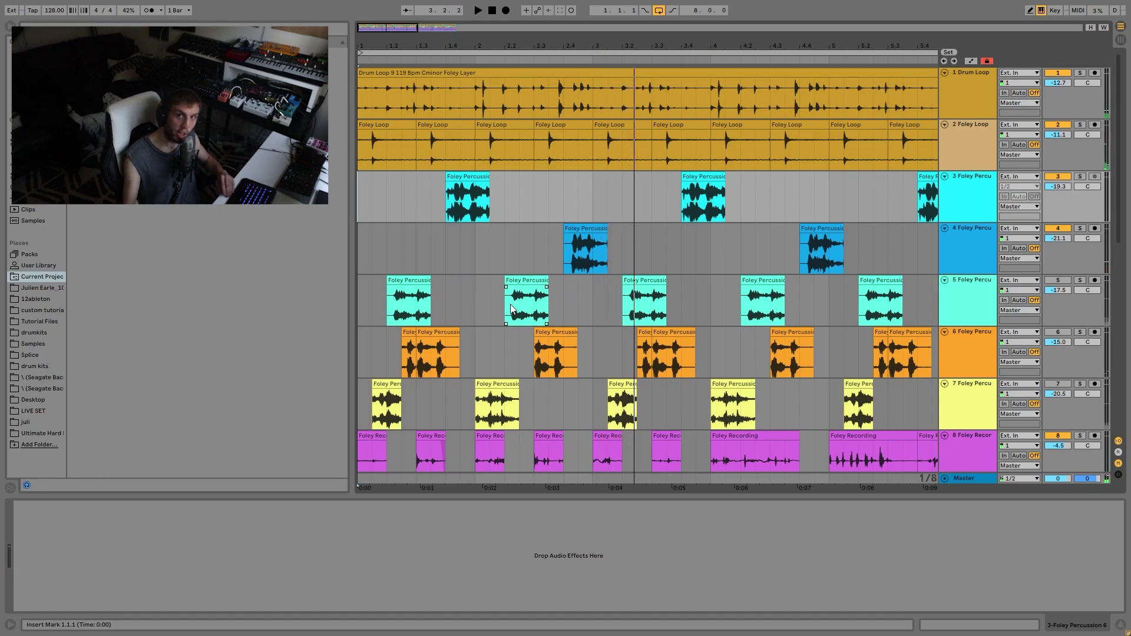
pyautogui.press('space')
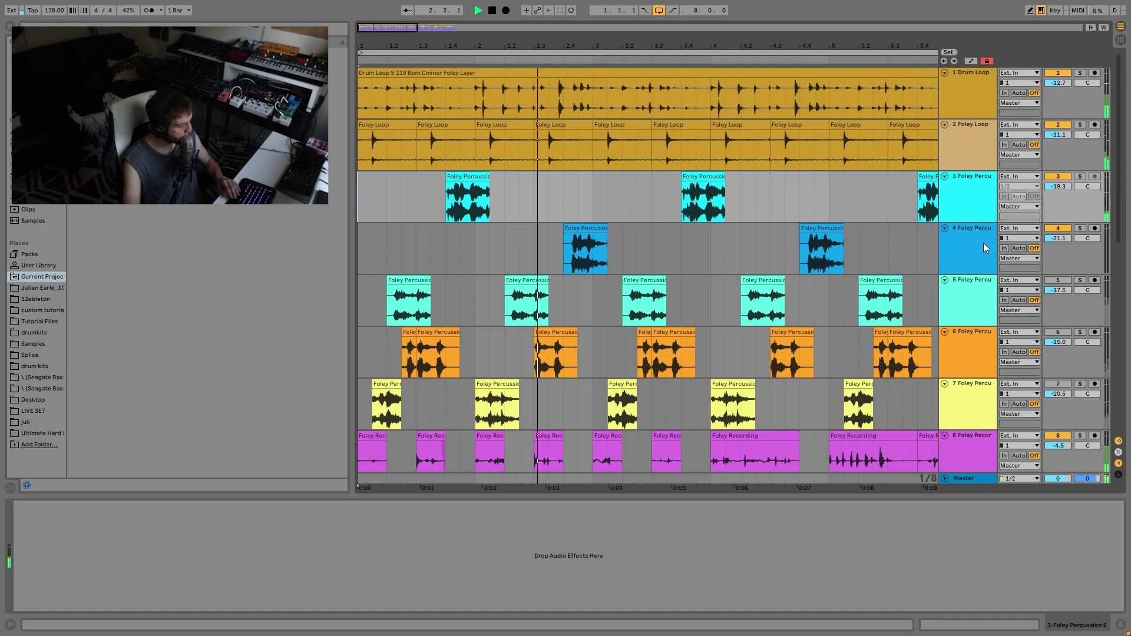
pyautogui.press('space')
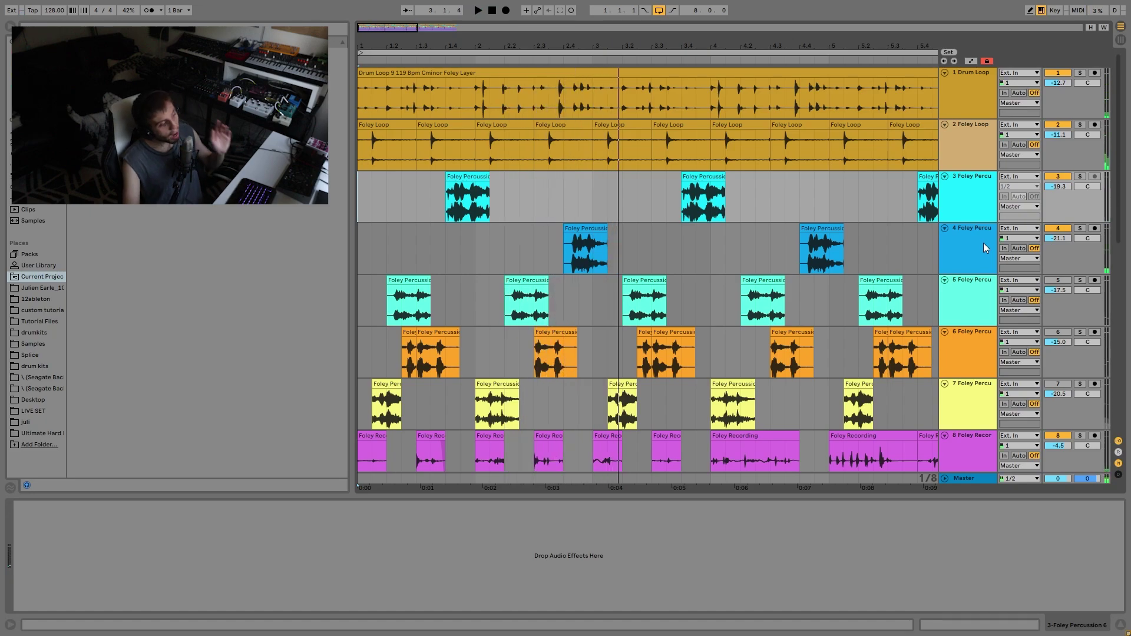